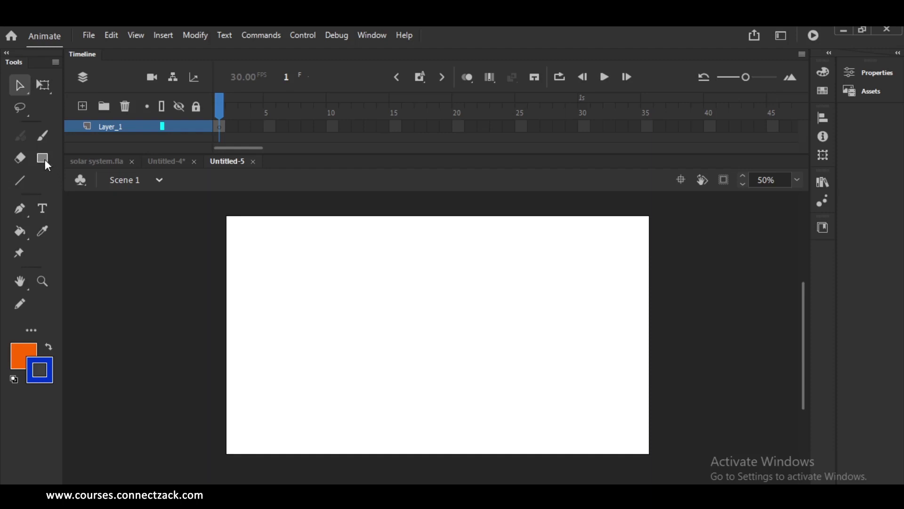
Step: Draw an orange circle with a blue outline near the stage's left side and group its fill and outline
click(90, 207)
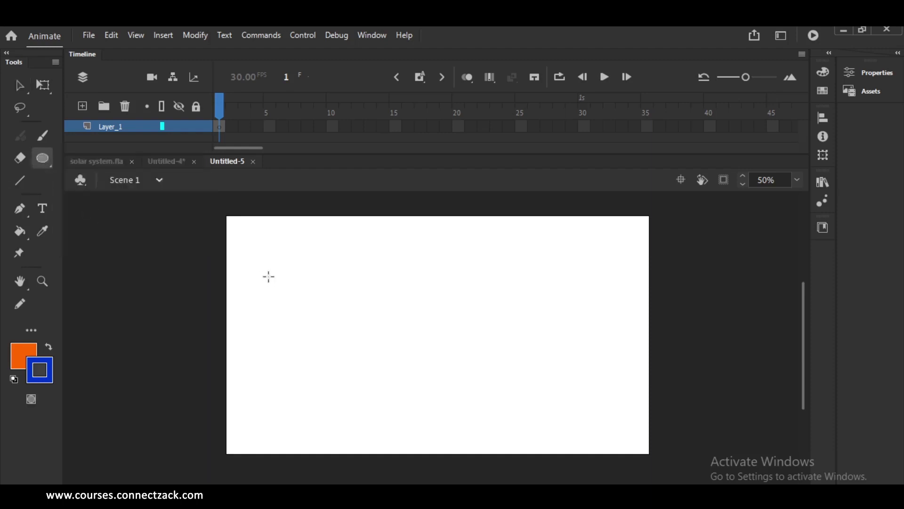
drag(256, 266, 341, 351)
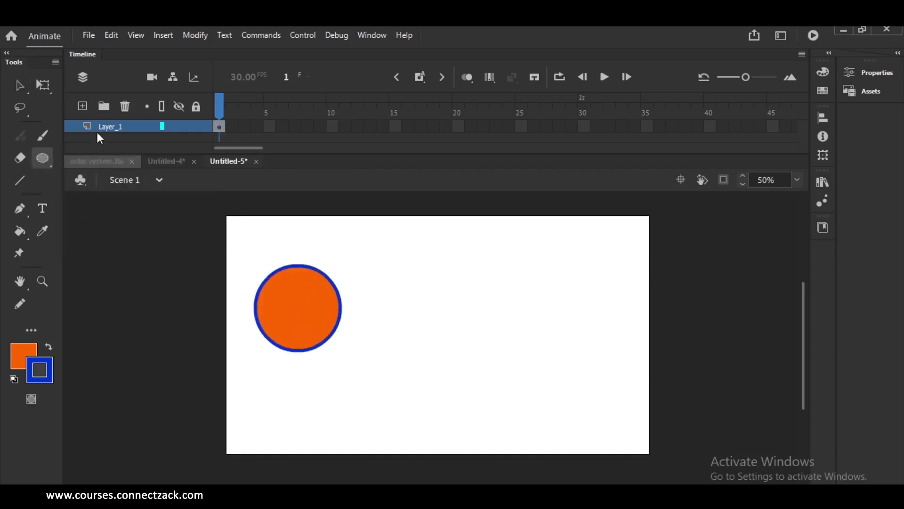
click(19, 85)
drag(242, 261, 449, 393)
key(ctrl+g)
Step: Scale the circle group down to about two thirds of its size and reposition it close to the stage's left edge
key(q)
drag(342, 260, 342, 261)
key(v)
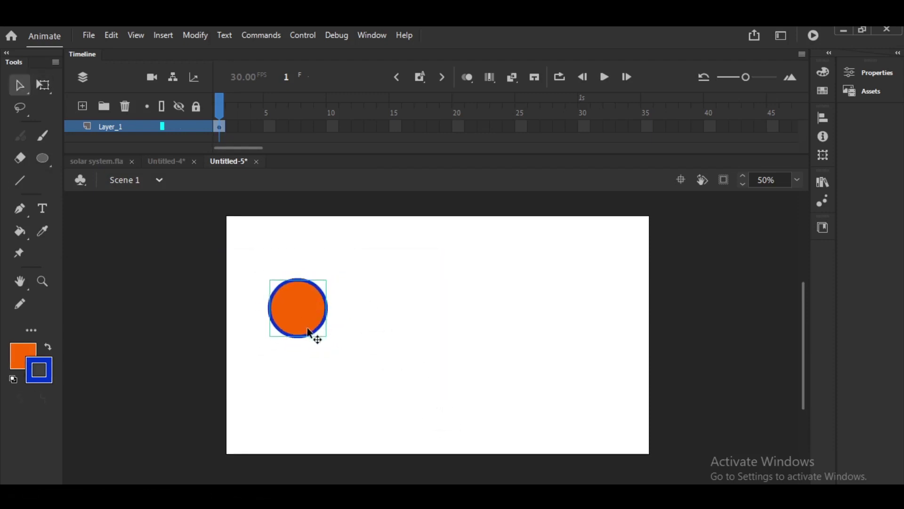
key(shift+Left)
key(shift+Left)
key(shift+Left)
key(shift+Left)
key(shift+Left)
key(shift+Left)
key(shift+Left)
key(shift+Left)
key(shift+Left)
click(344, 327)
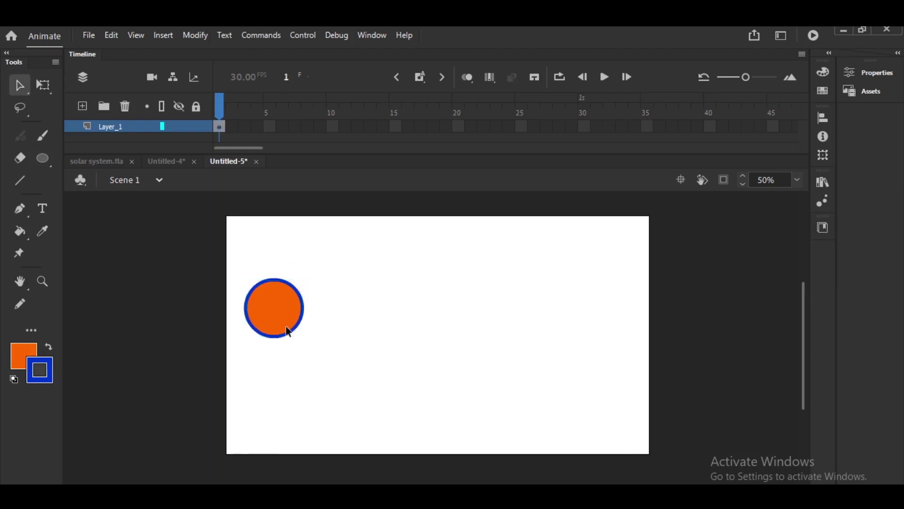
drag(286, 327, 294, 341)
Step: Extend Layer_1 with frames up to frame 40 and play the timeline
click(710, 127)
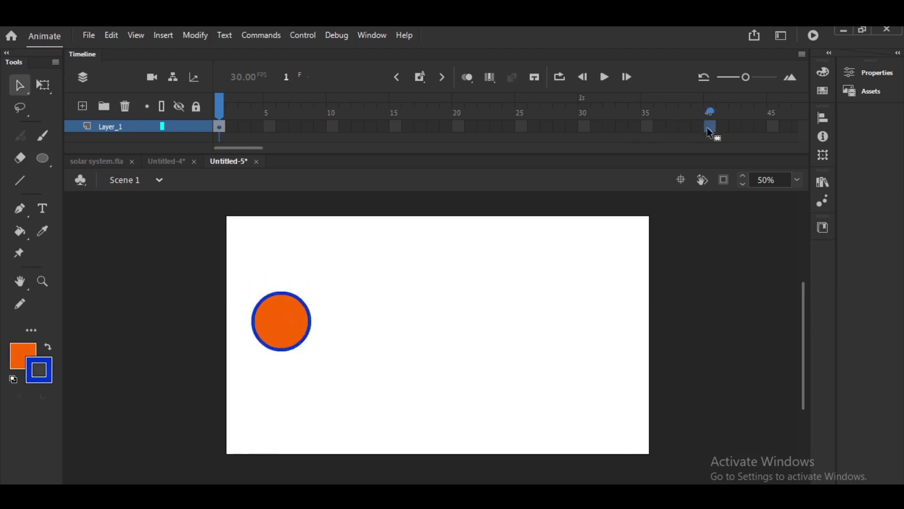
key(F5)
key(Return)
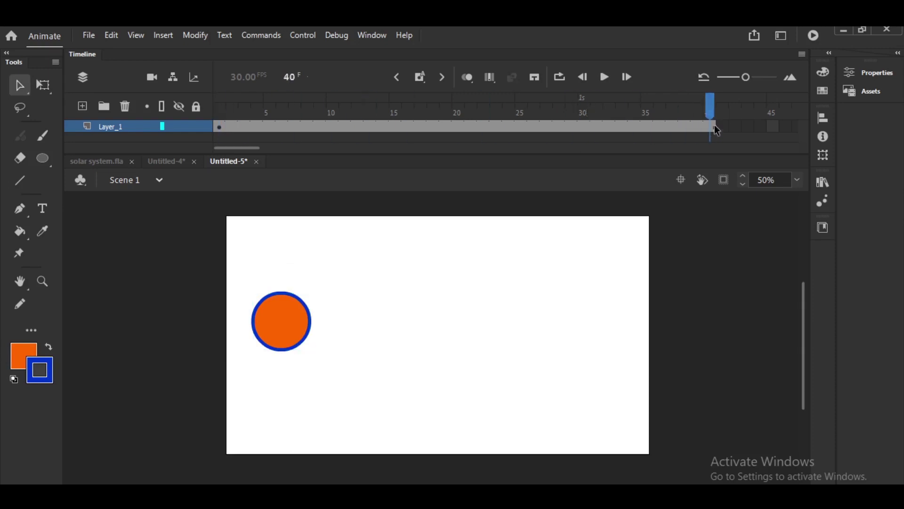
right_click(127, 127)
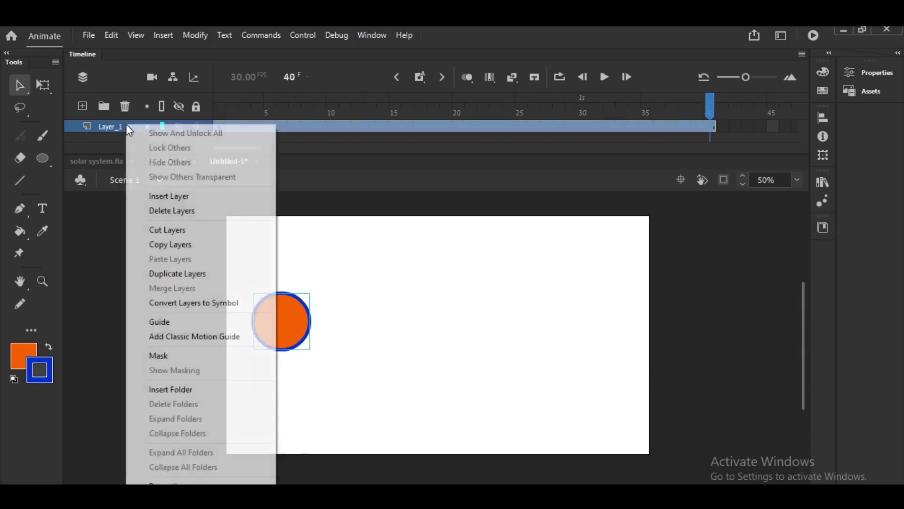
click(181, 337)
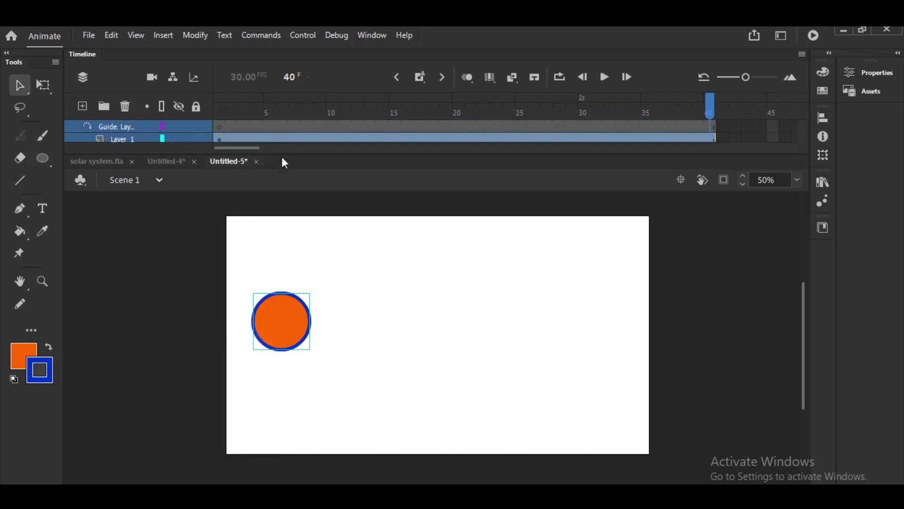
drag(283, 159, 283, 193)
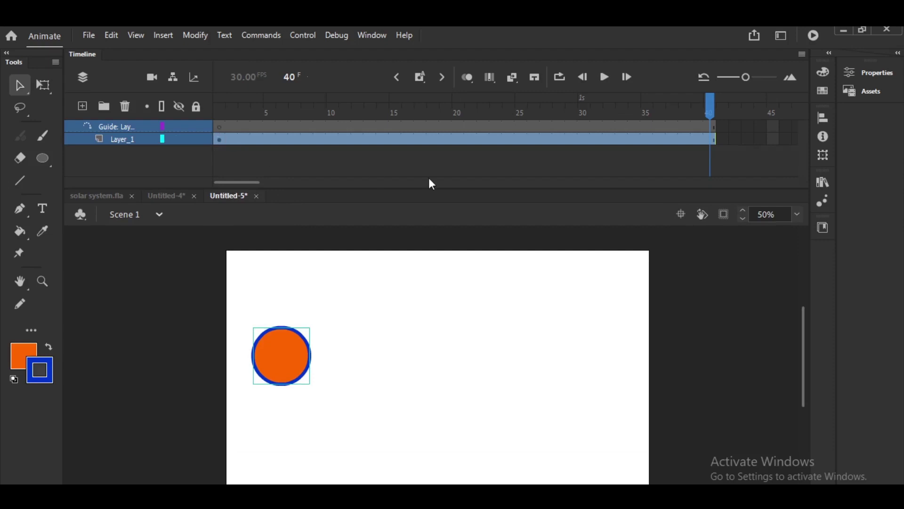
key(ctrl+z)
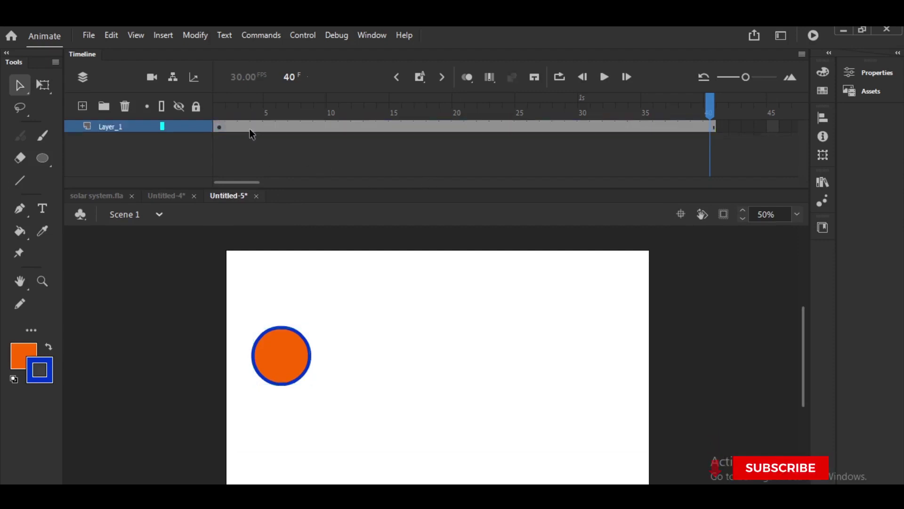
Step: Add a classic motion guide to Layer_1 and pencil a wavy path across the whole stage on the guide's first frame
right_click(107, 124)
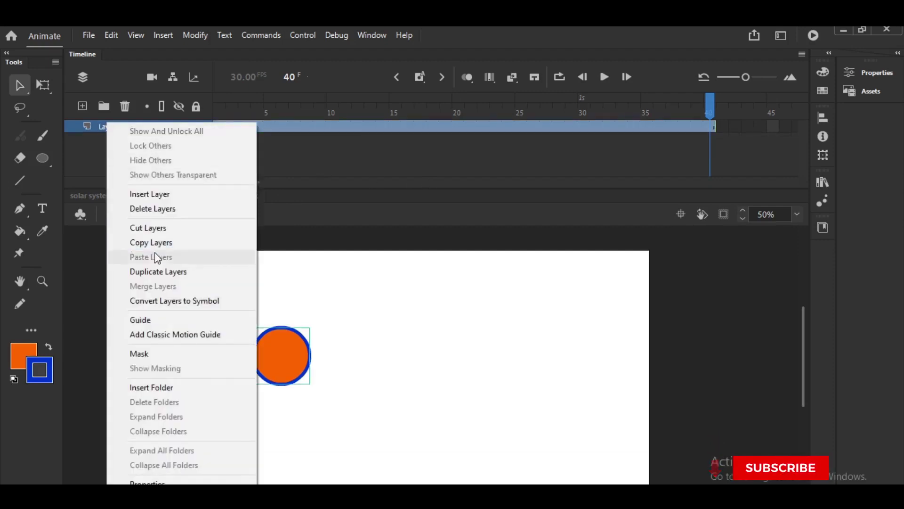
click(170, 339)
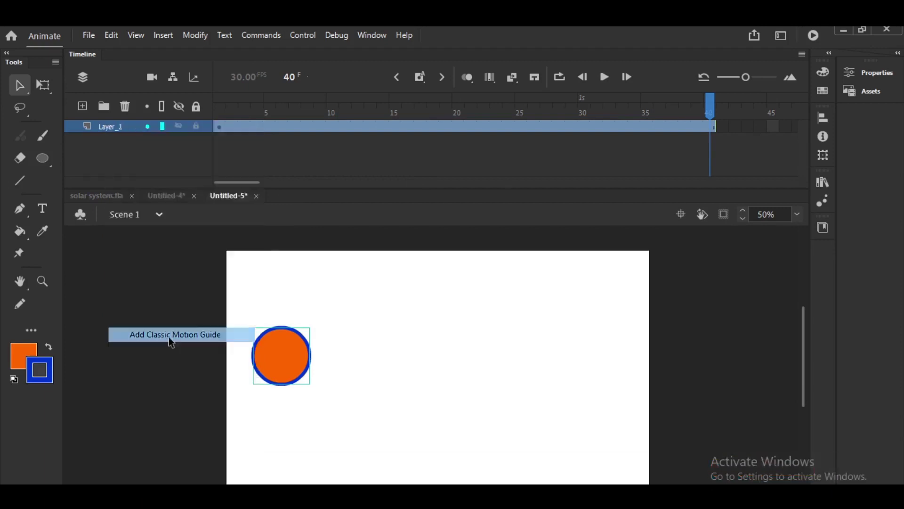
click(219, 127)
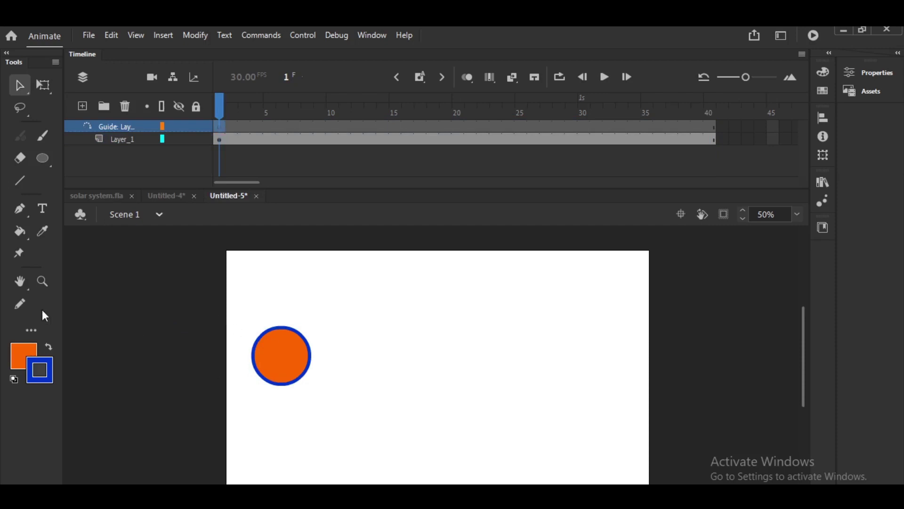
click(21, 303)
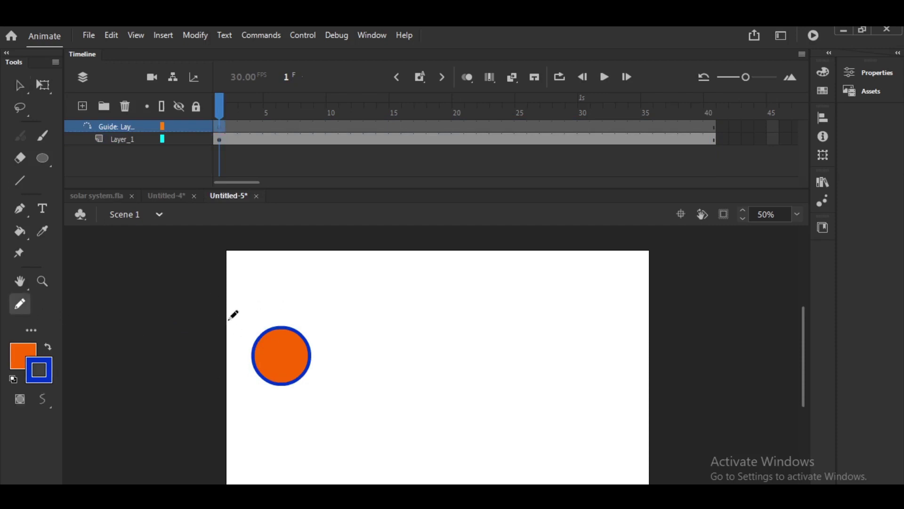
mouse_move(191, 328)
mouse_down()
mouse_move(313, 313)
mouse_move(549, 329)
mouse_move(746, 363)
mouse_up()
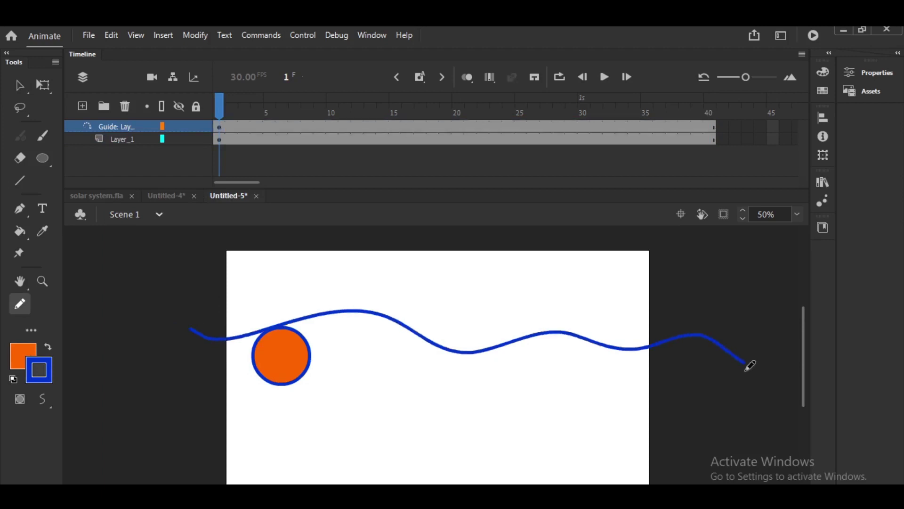
Step: Thin the wavy guide path by reducing its stroke size to 2
key(v)
click(679, 338)
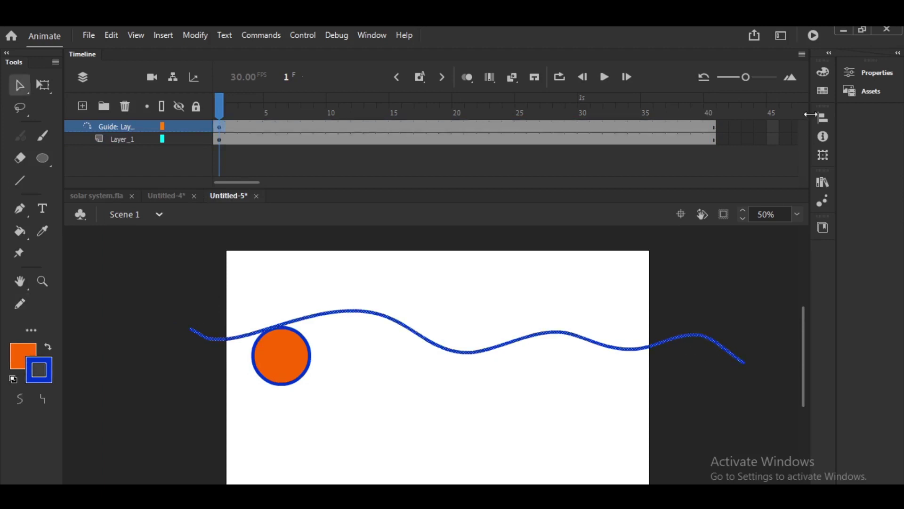
click(874, 76)
drag(665, 351, 661, 351)
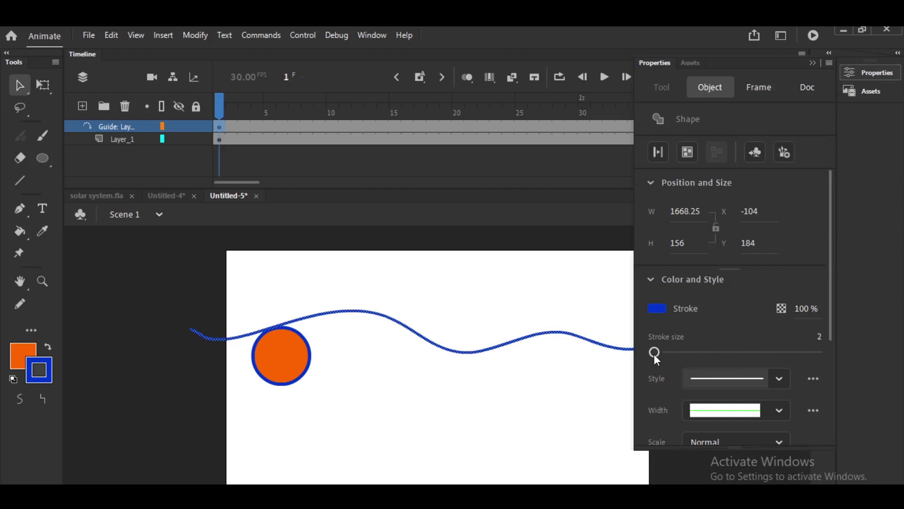
click(538, 314)
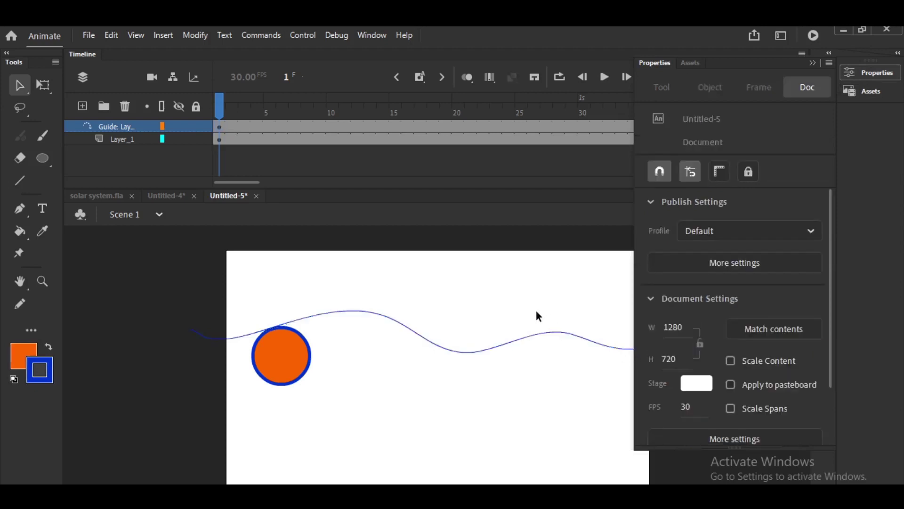
click(811, 63)
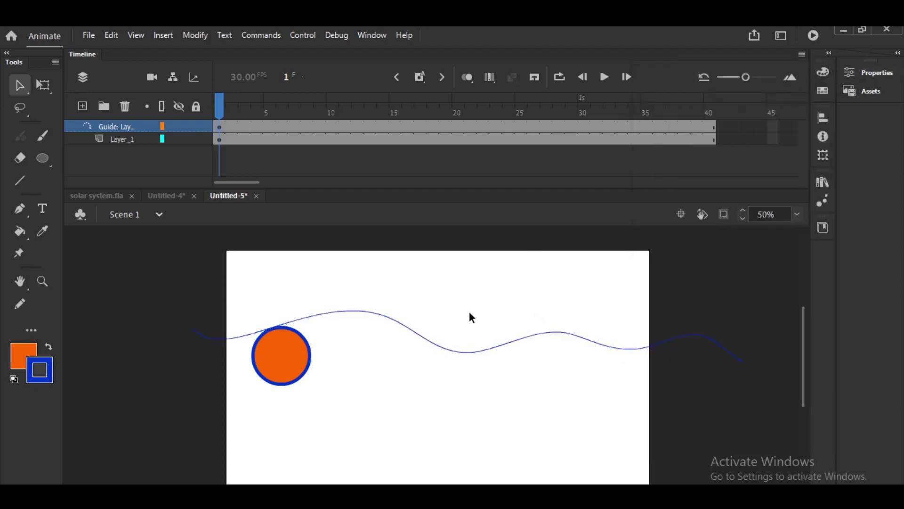
Step: Create a classic tween on the frames of Layer_1
click(247, 142)
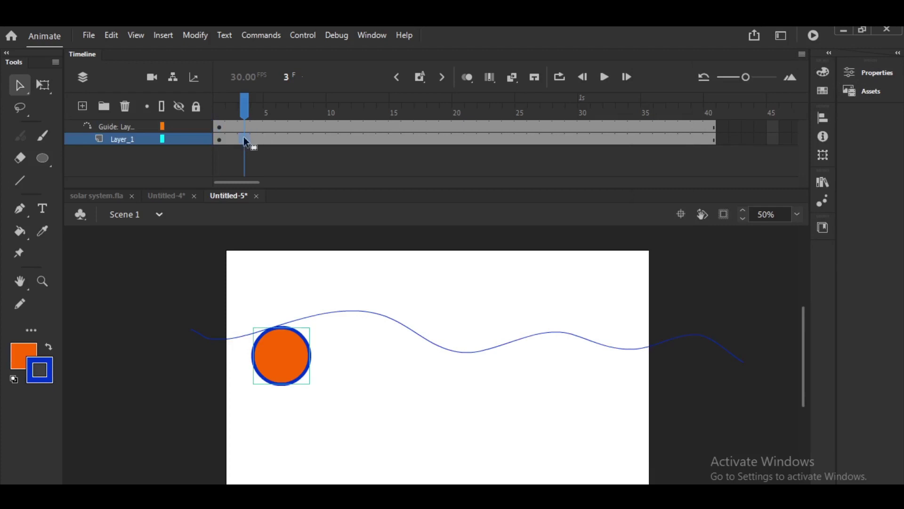
right_click(242, 138)
click(298, 117)
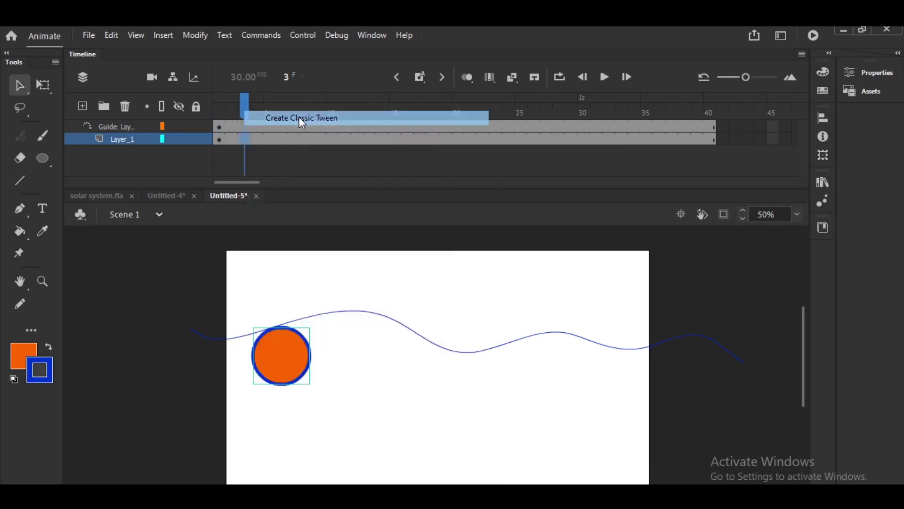
Step: Insert a keyframe at frame 40 of Layer_1 and move the circle along the guide path to beyond the stage's right edge
click(710, 141)
key(F6)
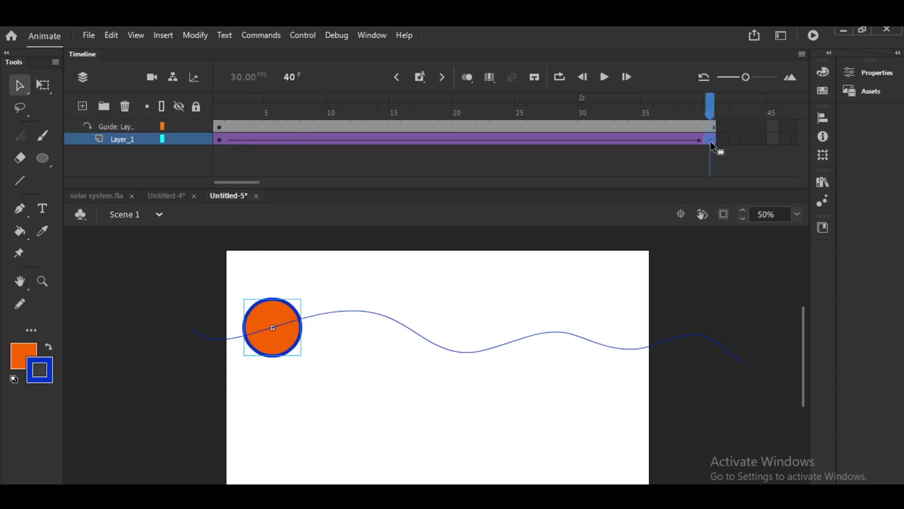
click(219, 142)
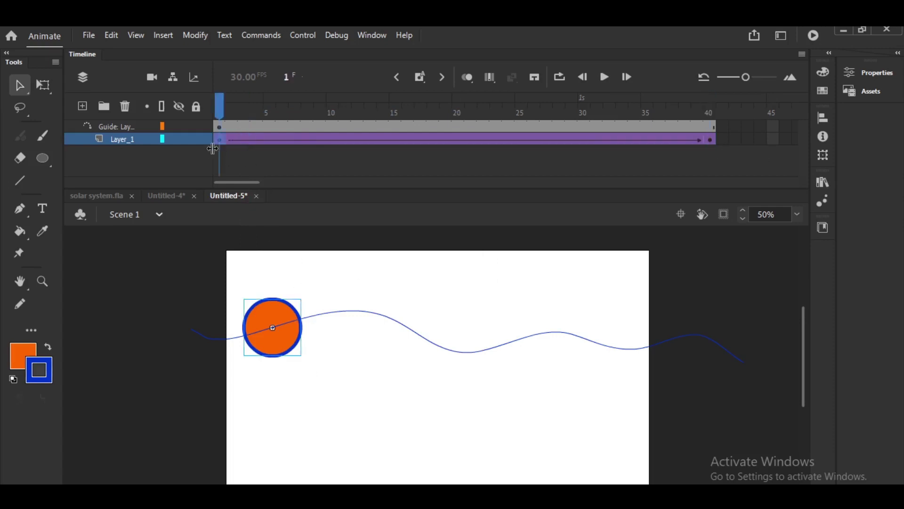
click(710, 140)
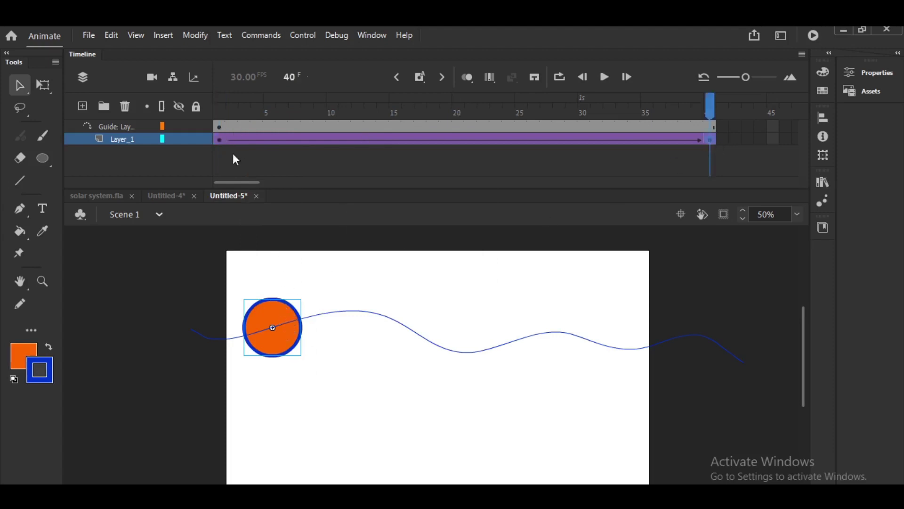
drag(280, 313, 659, 306)
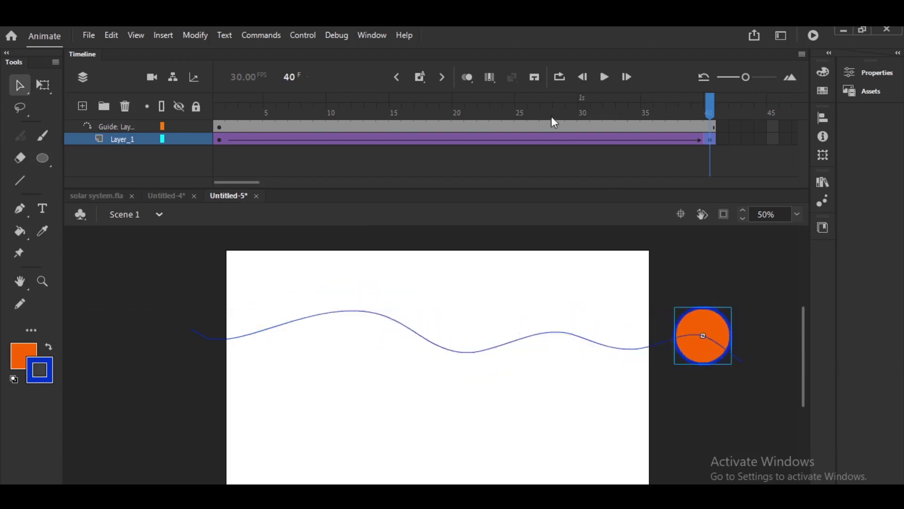
Step: Play the animation several times to check the circle's movement along the guide path
key(comma)
click(597, 81)
key(Return)
key(Return)
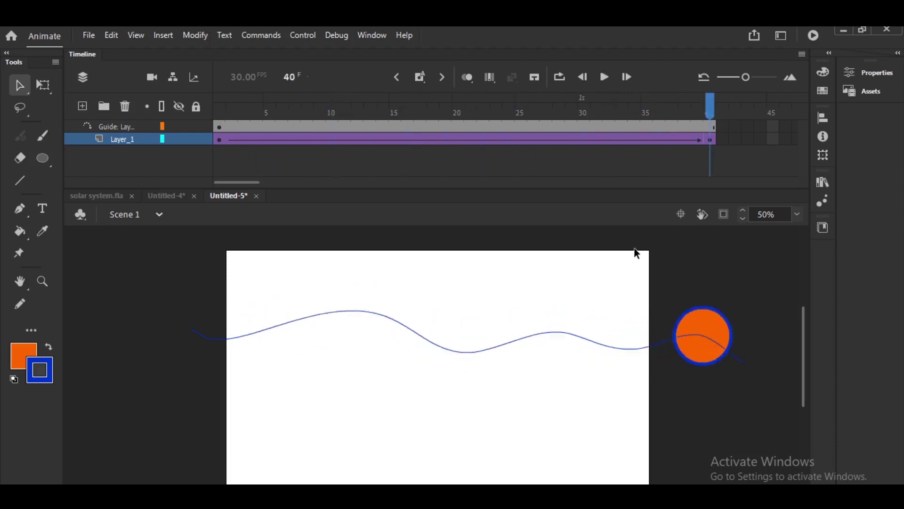
key(Return)
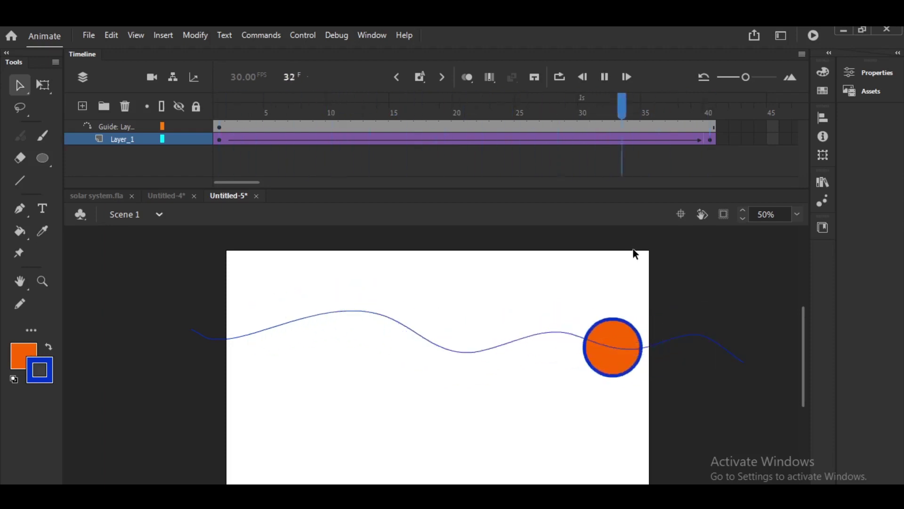
Step: Try reshaping the guide path at frame 40 with higher crests and a deeper trough, and play the animation
drag(373, 314, 372, 284)
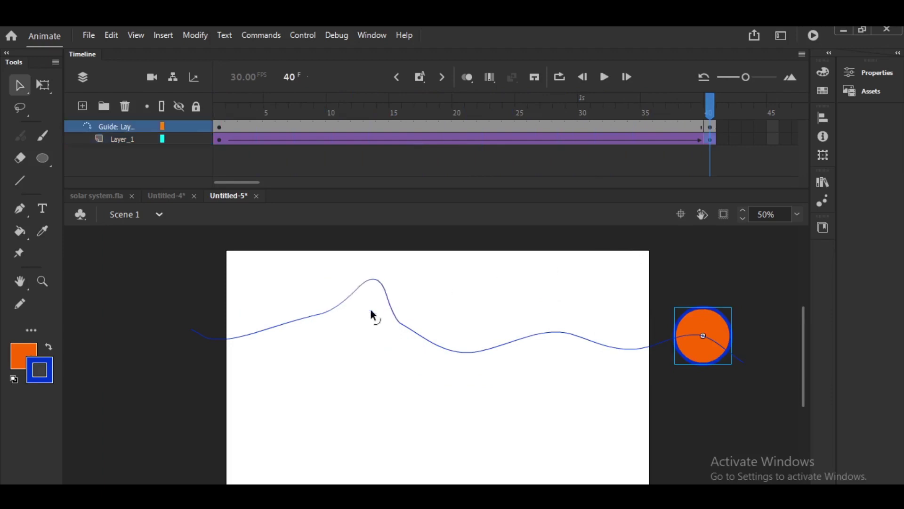
drag(461, 352, 476, 398)
drag(558, 333, 561, 295)
key(ctrl+z)
key(ctrl+z)
key(ctrl+z)
key(Return)
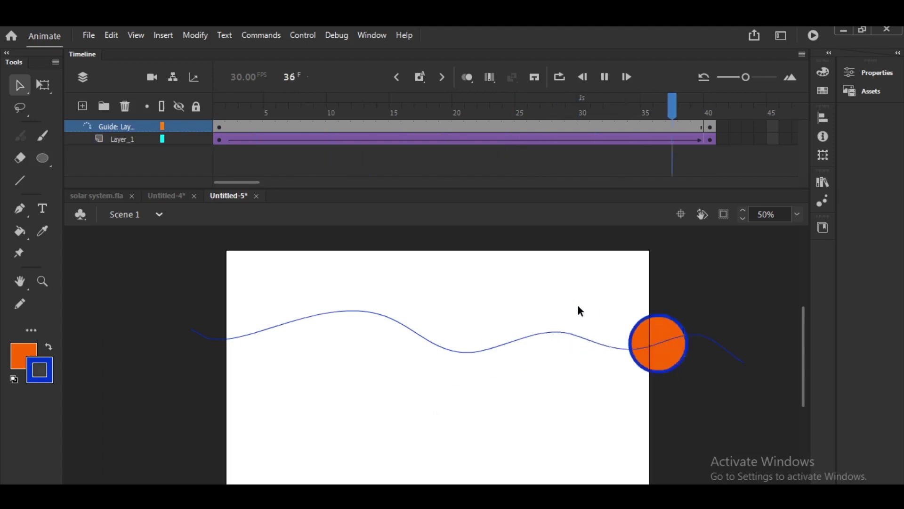
Step: Remove the guide layer's extra keyframe at frame 40 and extend its original frames to frame 40 again
click(674, 126)
click(711, 128)
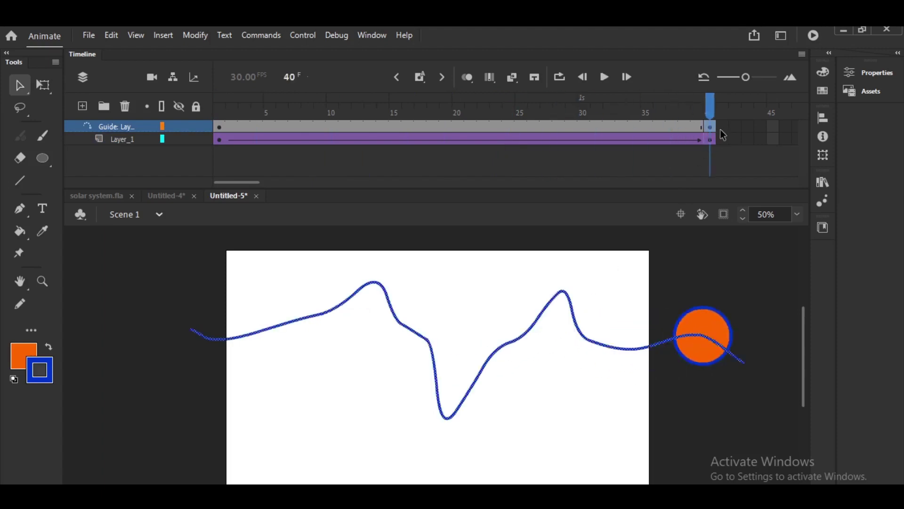
right_click(713, 128)
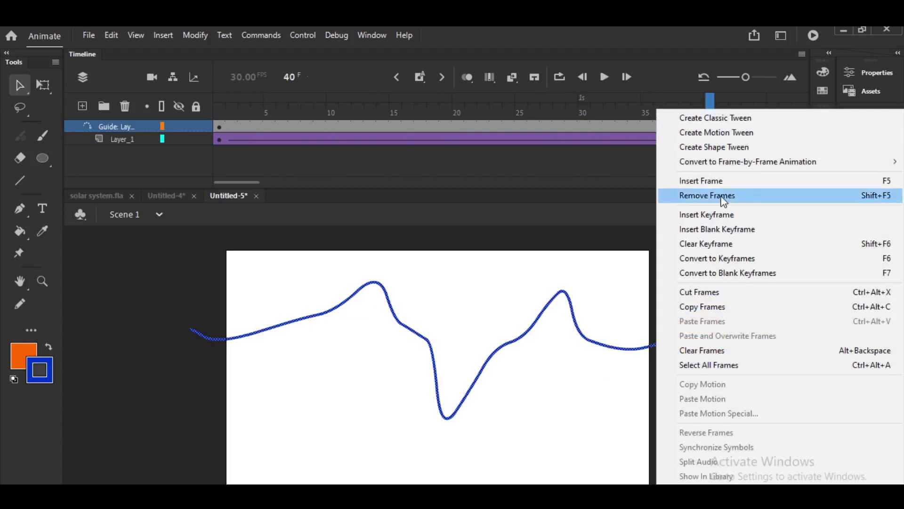
click(692, 194)
click(651, 128)
key(F5)
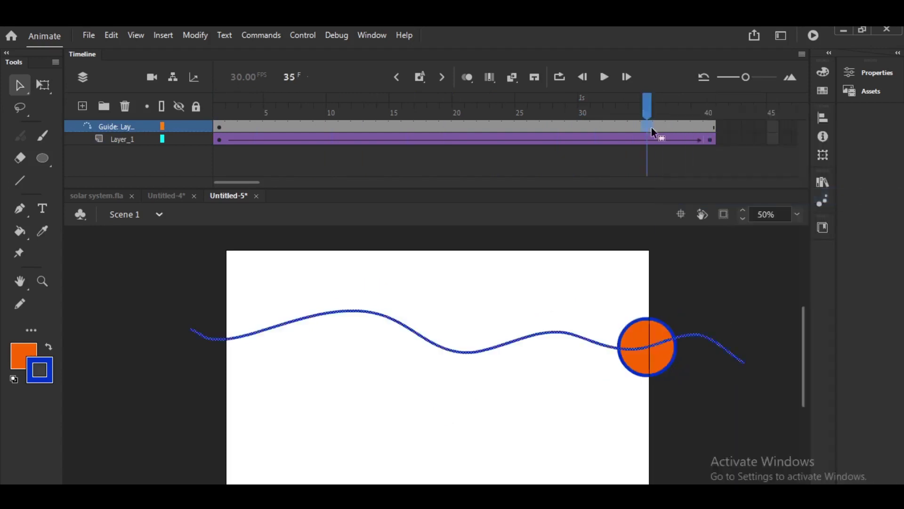
Step: Reshape the guide path at frame 1 with a higher first crest and a deeper middle trough, and play the animation
click(218, 125)
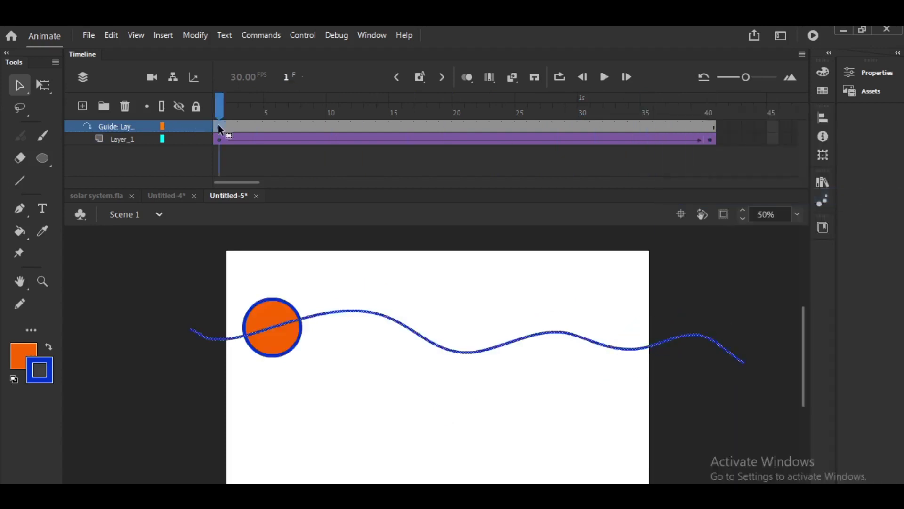
click(434, 359)
drag(366, 309, 368, 289)
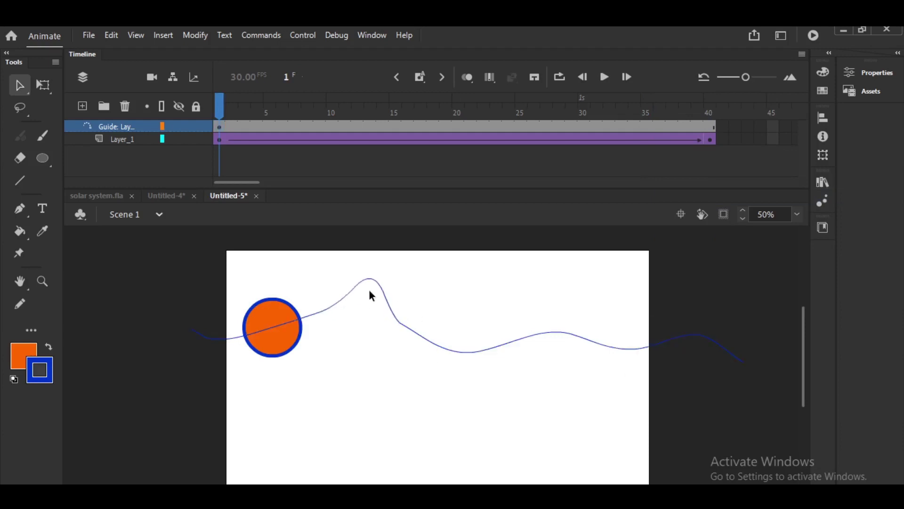
drag(467, 353, 459, 390)
key(Return)
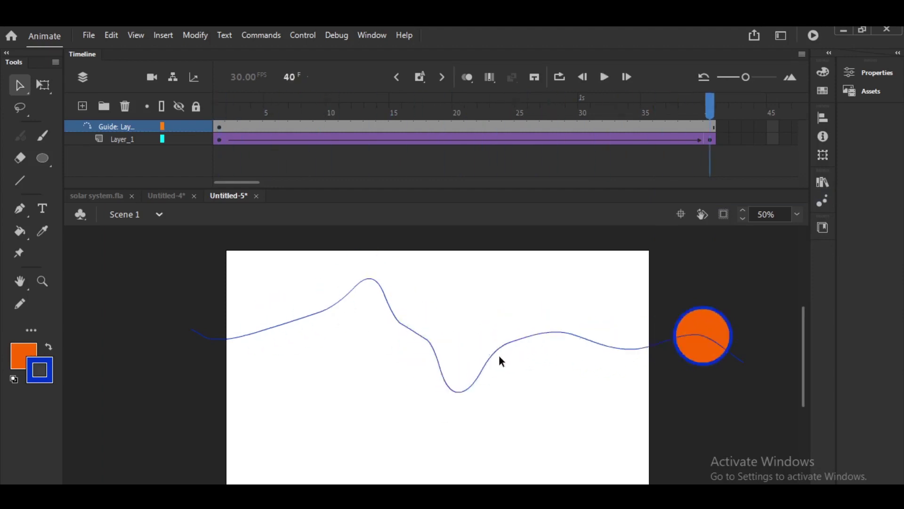
Step: Play the animation once more, and replace the guide layer and Layer_1 with a new empty layer
key(Return)
click(125, 106)
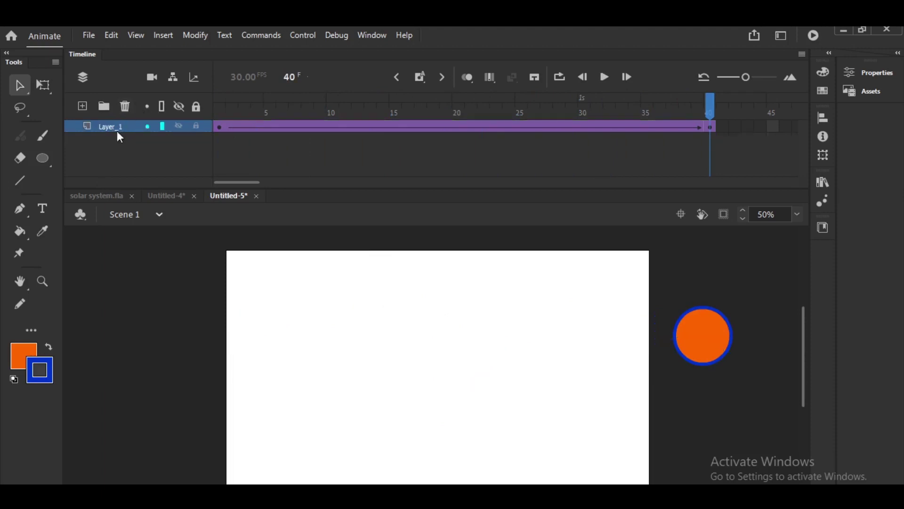
click(83, 106)
click(122, 140)
click(124, 107)
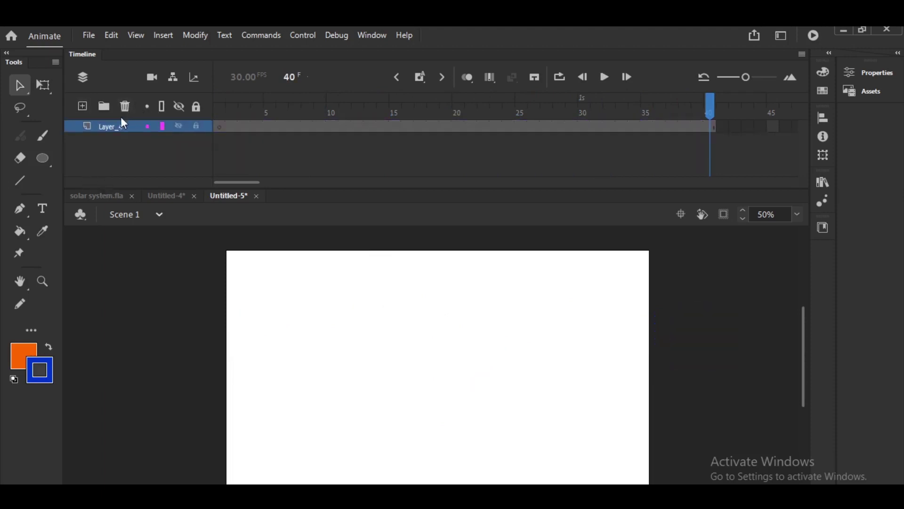
Step: Draw an orange circle with a blue outline in the stage's upper left area and group its fill and outline
click(42, 158)
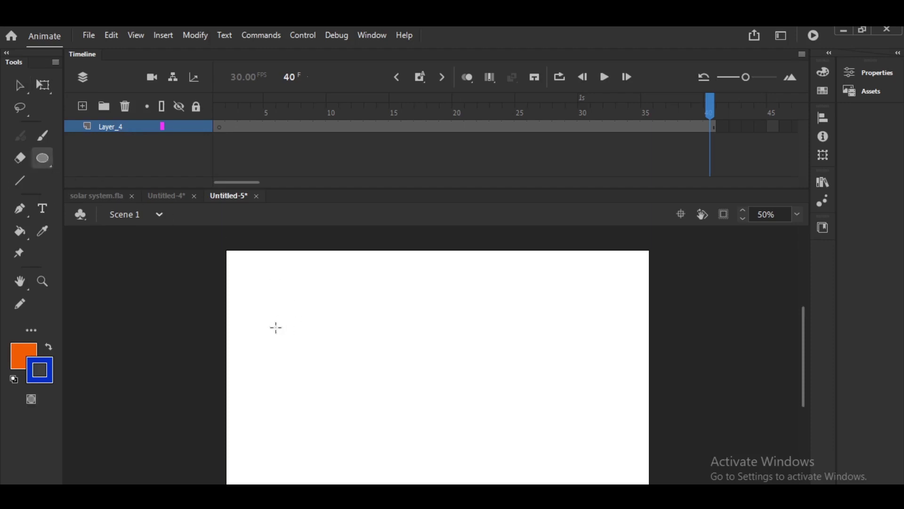
key(shift)
mouse_move(247, 315)
mouse_down()
mouse_move(333, 378)
mouse_move(309, 359)
mouse_move(362, 419)
mouse_up()
key(v)
double_click(262, 361)
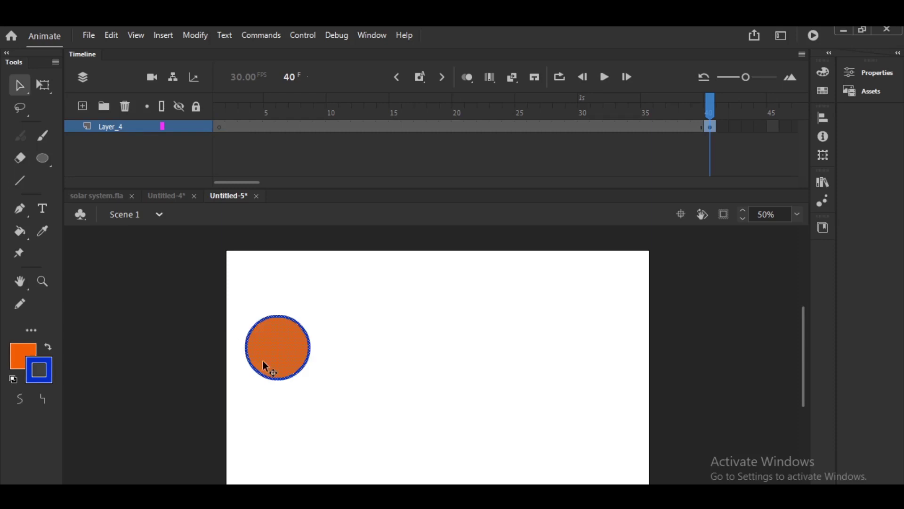
key(ctrl+g)
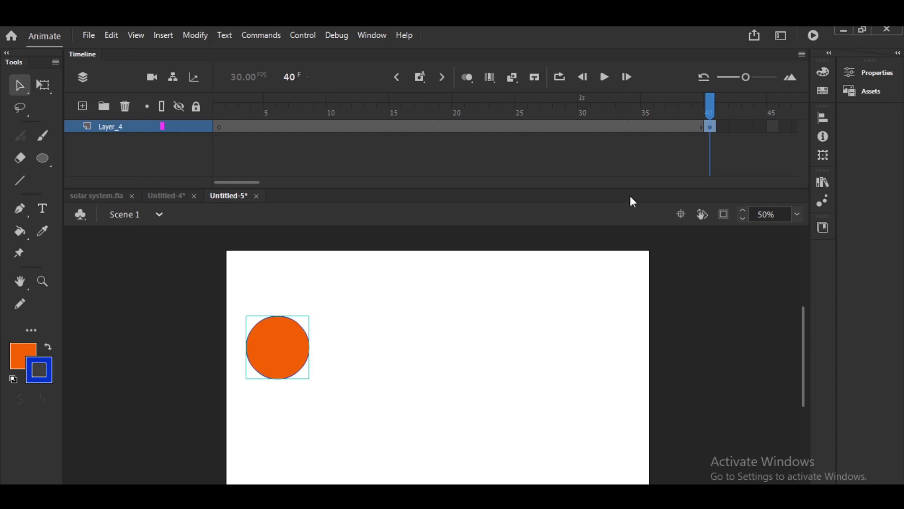
Step: Move the circle's keyframe to frame 1, remove the layer's excess frames, and extend the layer to frame 40
drag(706, 133, 219, 126)
right_click(220, 126)
click(251, 197)
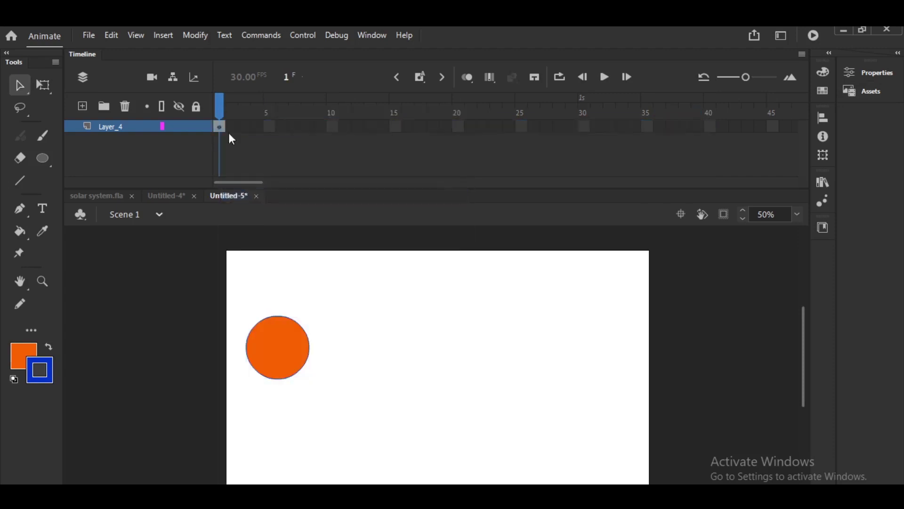
click(709, 131)
key(F5)
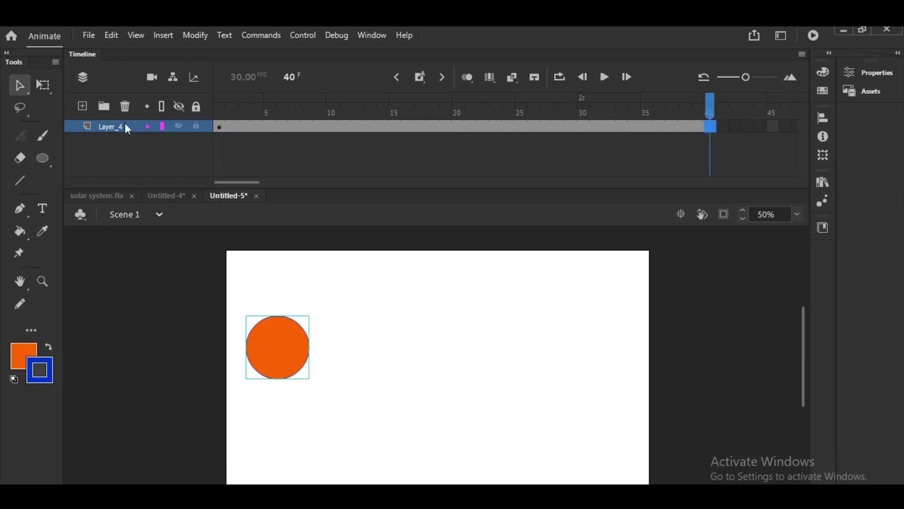
Step: Add a classic motion guide to Layer_4 and draw a freehand wavy path across the stage at frame 1
right_click(113, 129)
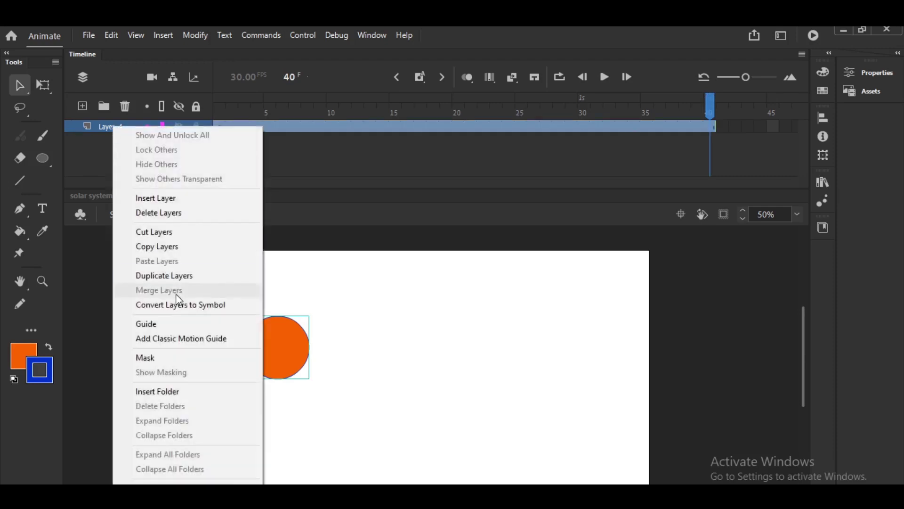
click(167, 339)
click(220, 128)
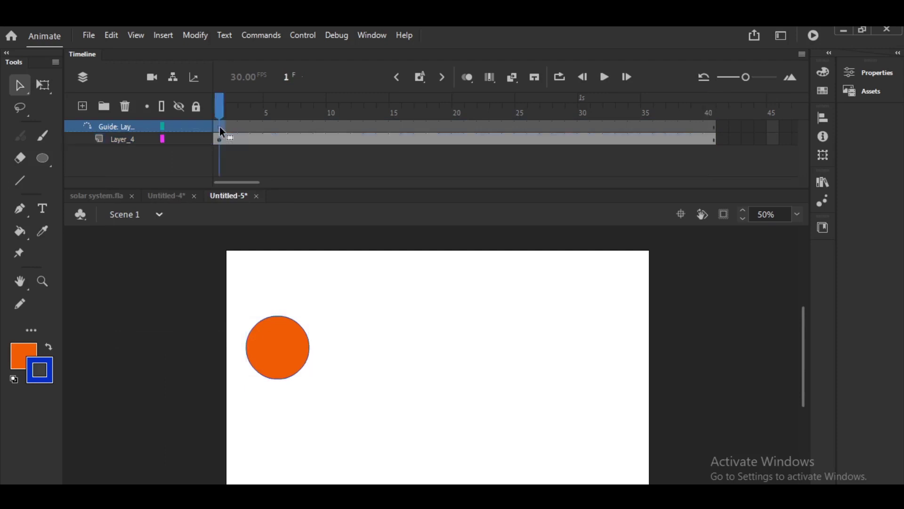
click(19, 304)
mouse_move(222, 281)
mouse_down()
mouse_move(354, 323)
mouse_move(509, 417)
mouse_move(599, 354)
mouse_move(768, 384)
mouse_up()
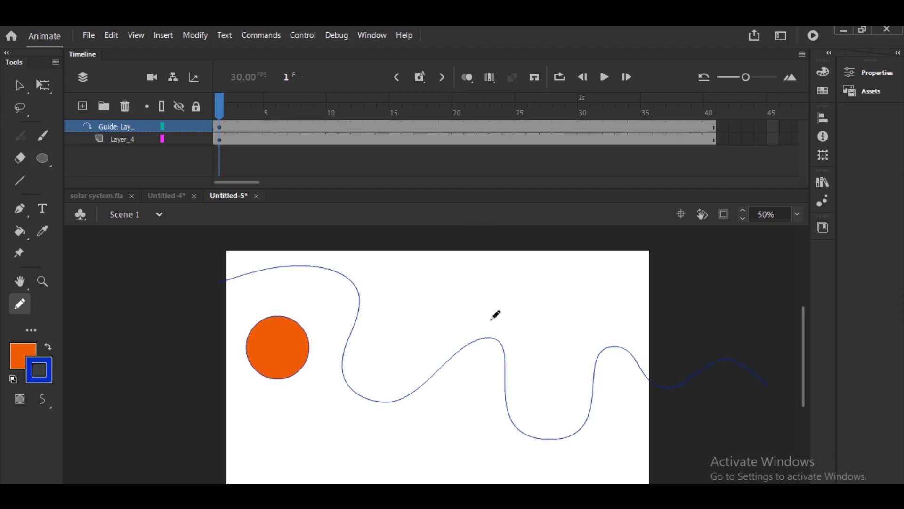
Step: Create a classic tween on Layer_4 and insert a keyframe at frame 40
click(384, 138)
right_click(385, 137)
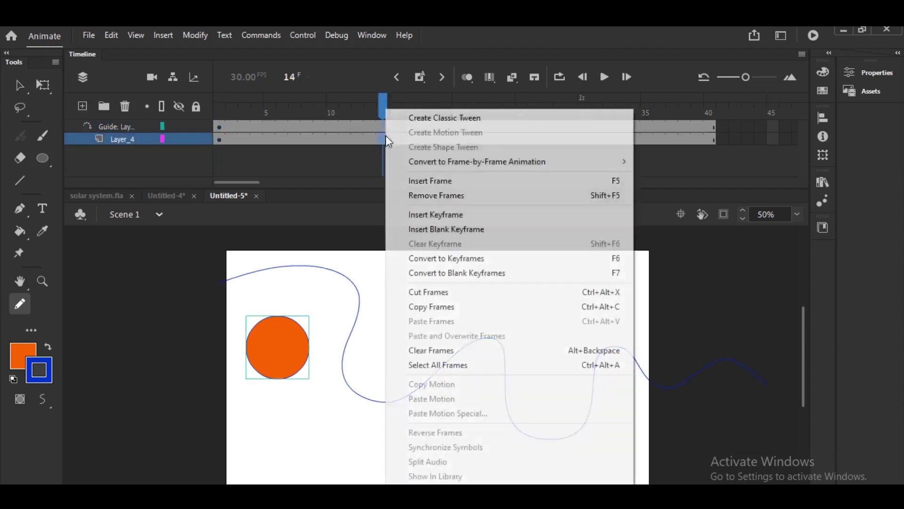
click(449, 118)
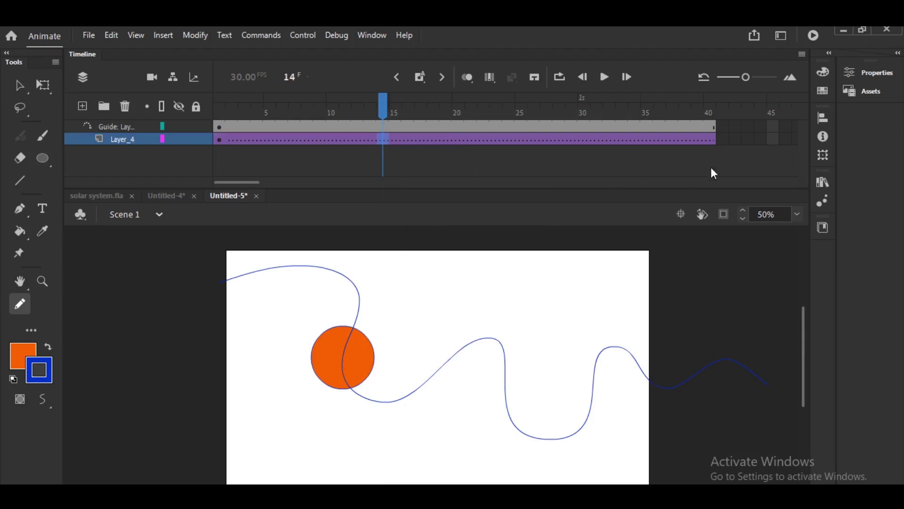
click(711, 138)
key(F6)
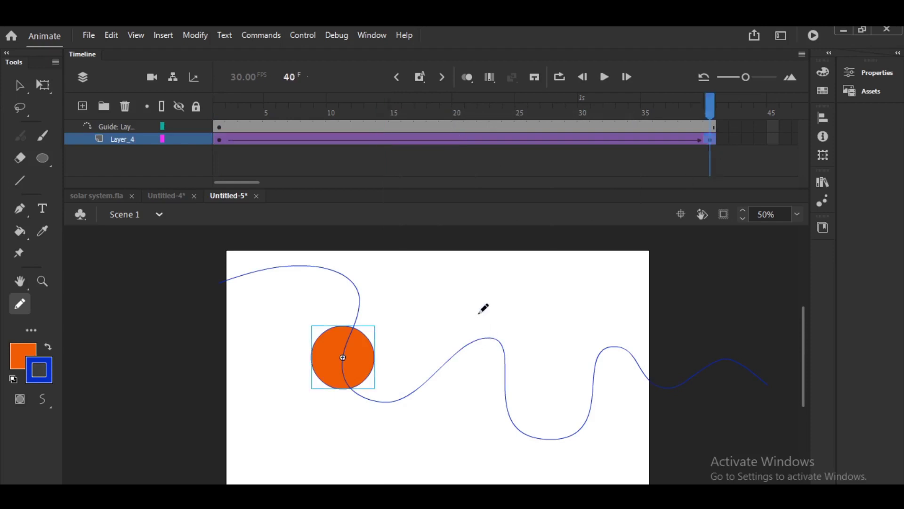
Step: Place the circle on the guide path near its right end at frame 40 and near its left start at frame 1
click(24, 91)
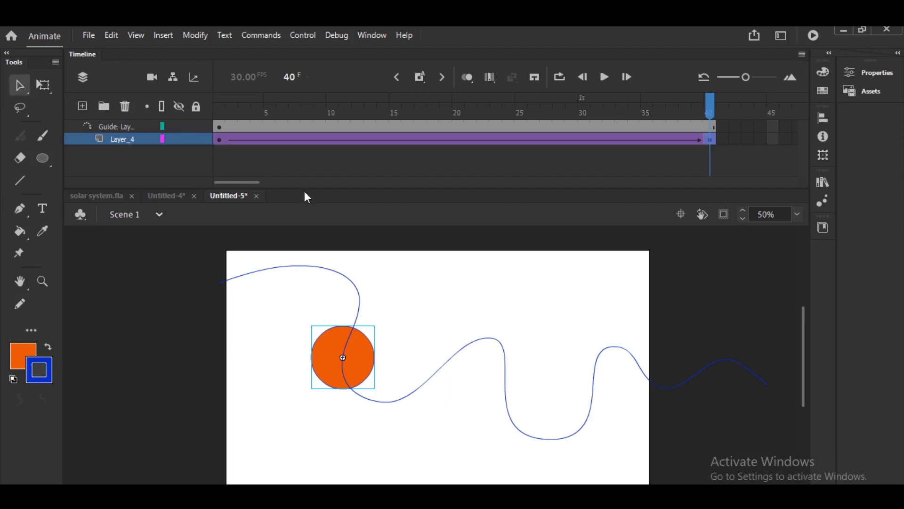
mouse_move(359, 369)
mouse_down()
mouse_move(434, 408)
mouse_move(535, 430)
mouse_move(531, 446)
mouse_move(652, 388)
mouse_move(637, 377)
mouse_move(720, 377)
mouse_up()
key(Return)
click(219, 112)
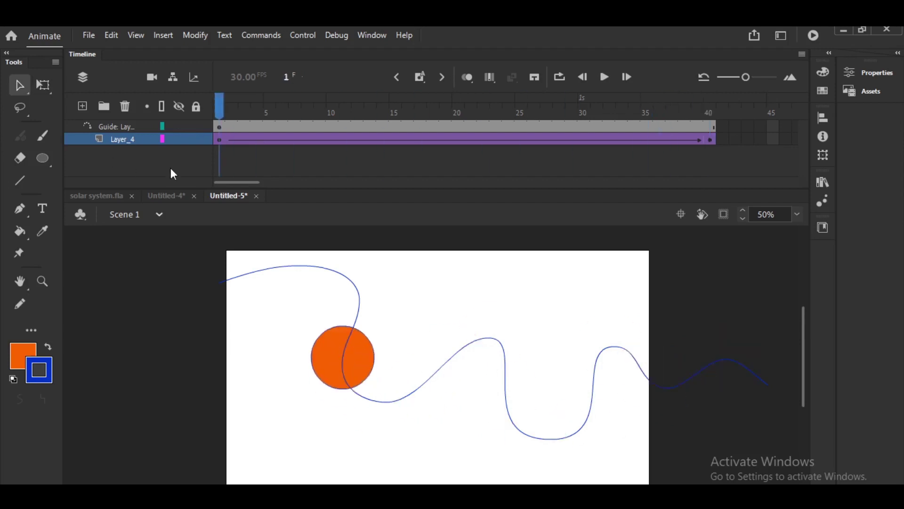
drag(367, 367, 257, 300)
Step: Play the animation on the timeline and preview it as a test movie
key(Return)
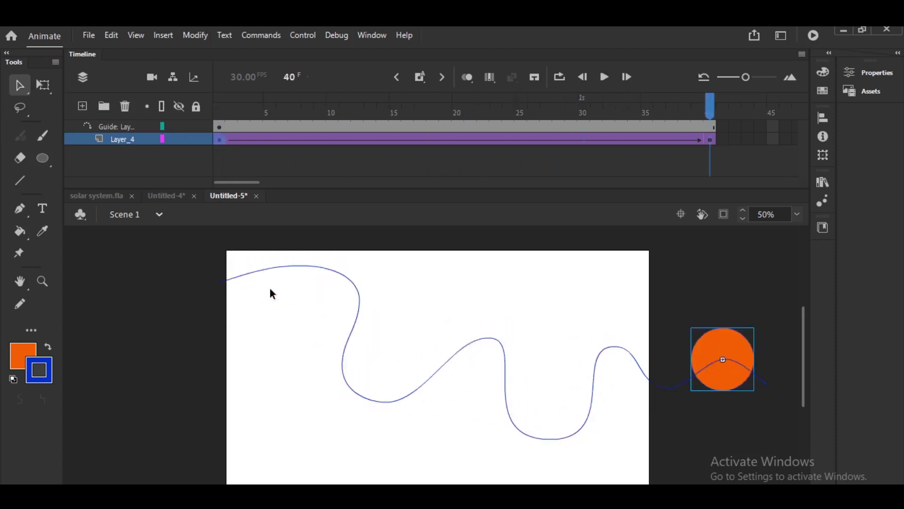
key(Return)
key(ctrl+Return)
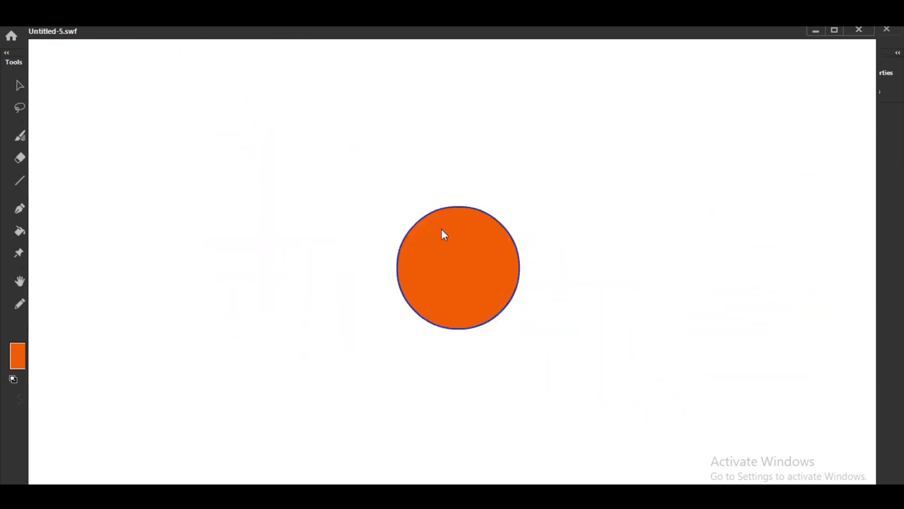
click(860, 30)
Step: Scrub the timeline to check the circle's position on the path at frame 20 and at frame 1
drag(301, 116, 460, 135)
click(460, 138)
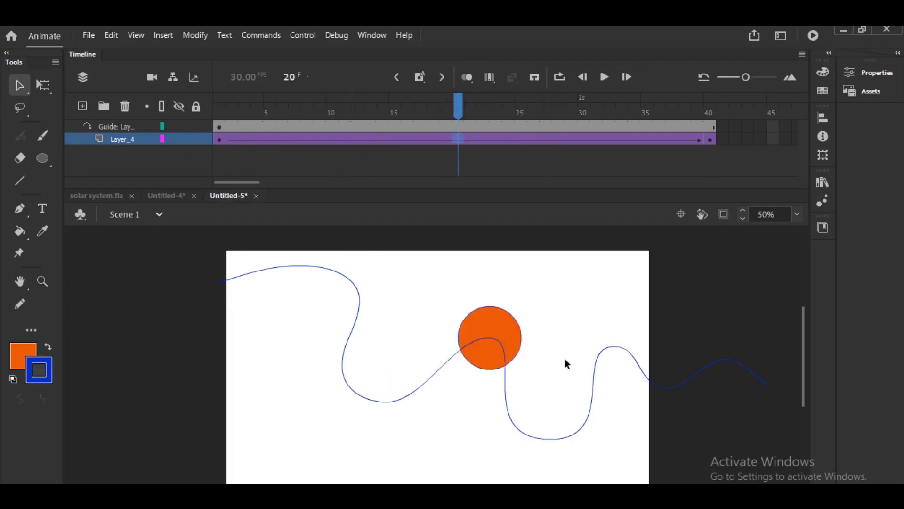
click(221, 140)
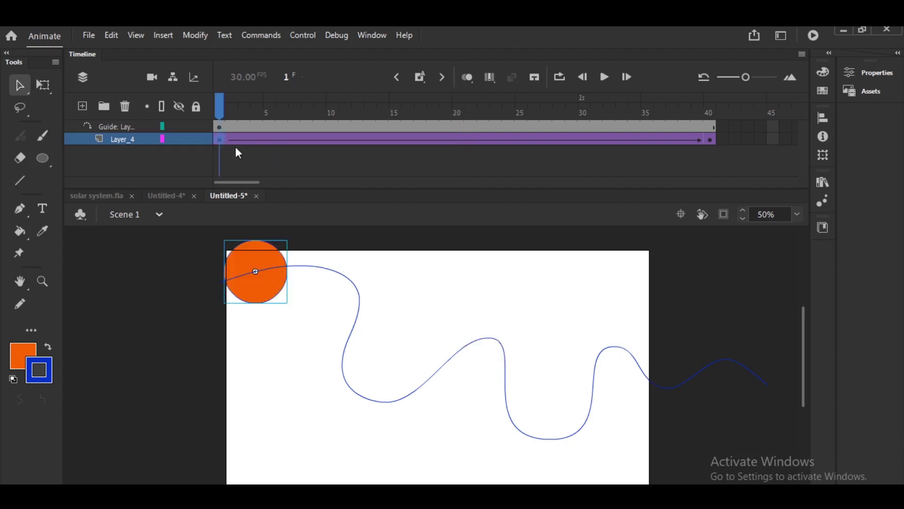
Step: Compare the Tween 1 and Tween 2 symbols in the library, and replay the animation
click(372, 35)
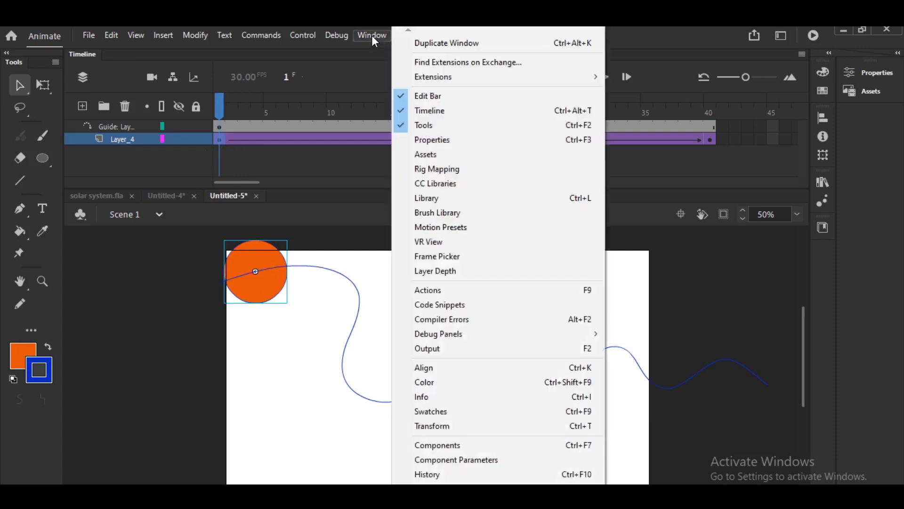
click(450, 200)
click(674, 340)
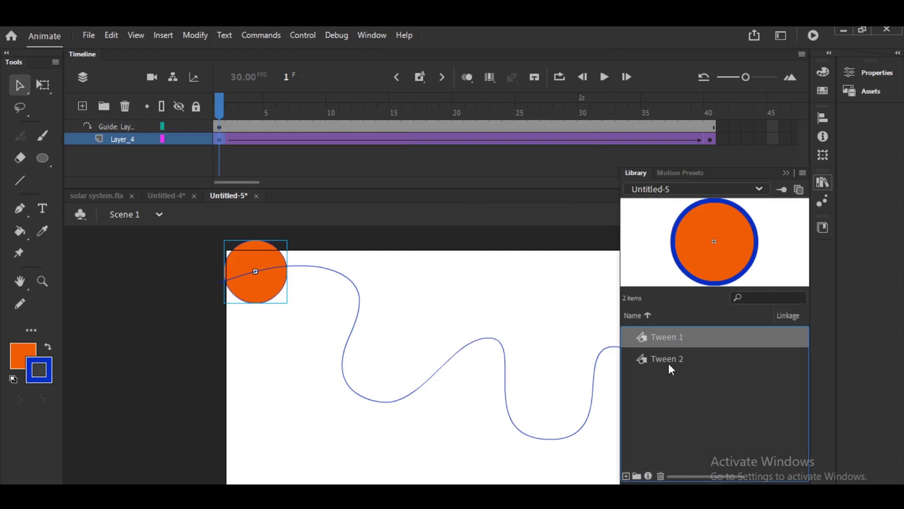
click(669, 364)
click(674, 336)
click(672, 361)
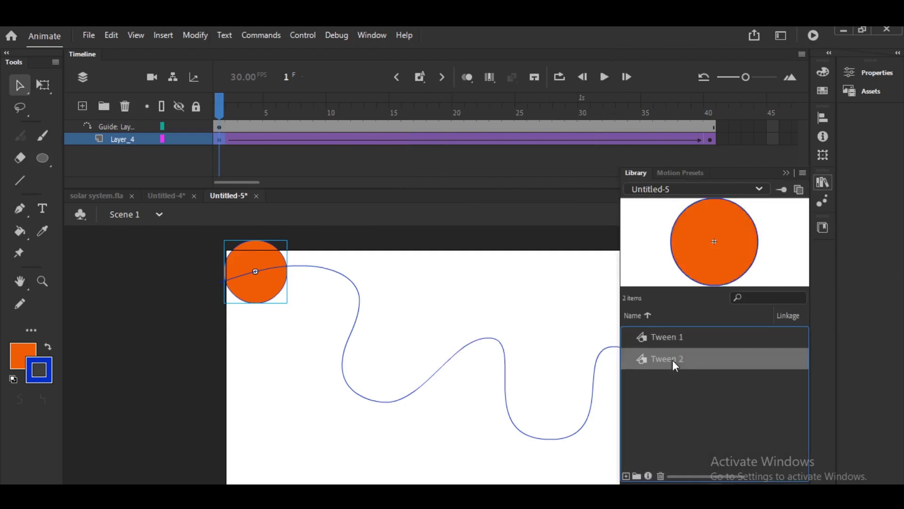
click(674, 337)
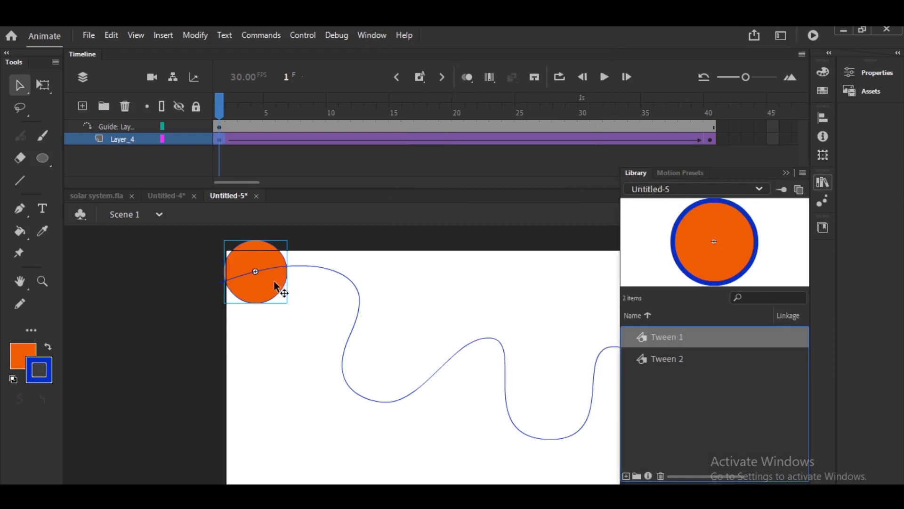
click(786, 173)
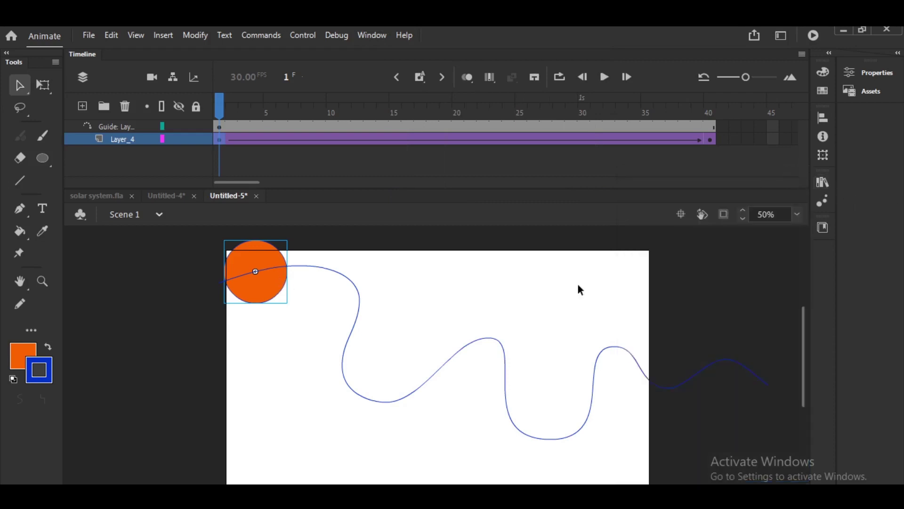
key(Return)
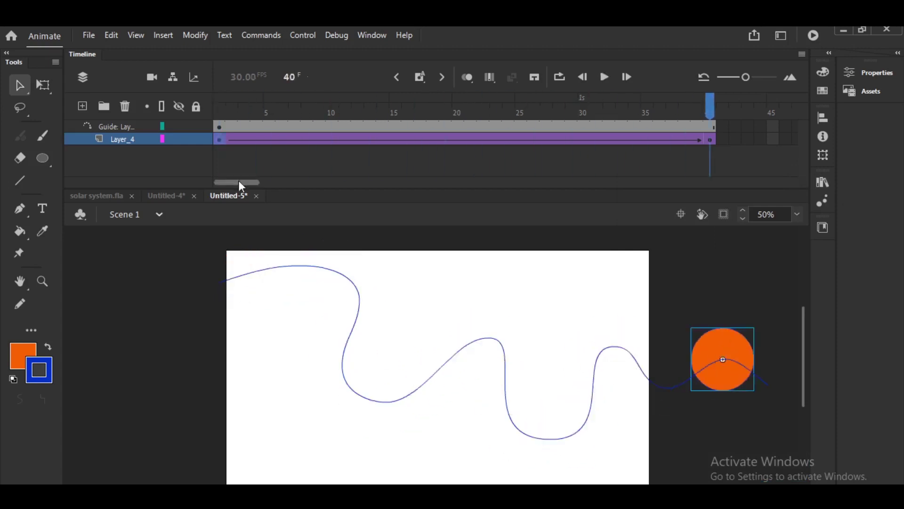
Step: Delete Layer_4 and its guide layer, leaving a new empty layer in their place
click(121, 106)
click(82, 107)
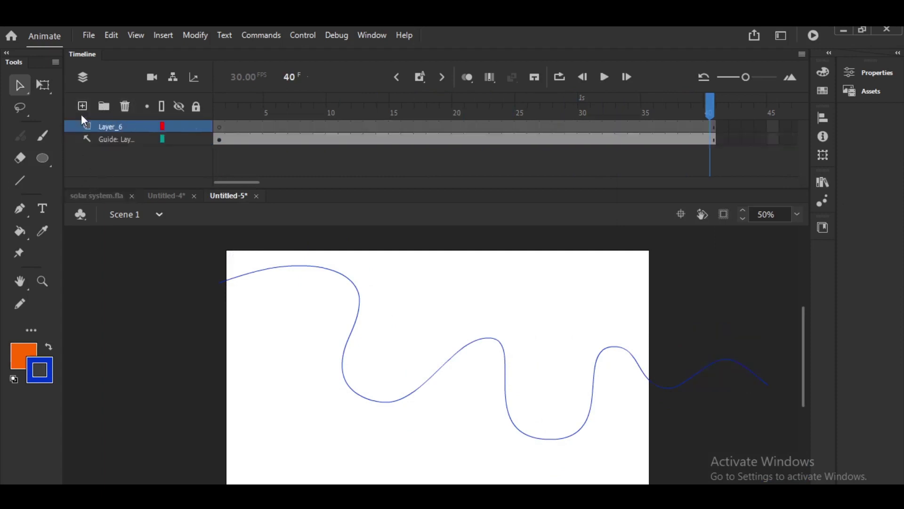
click(112, 140)
click(125, 107)
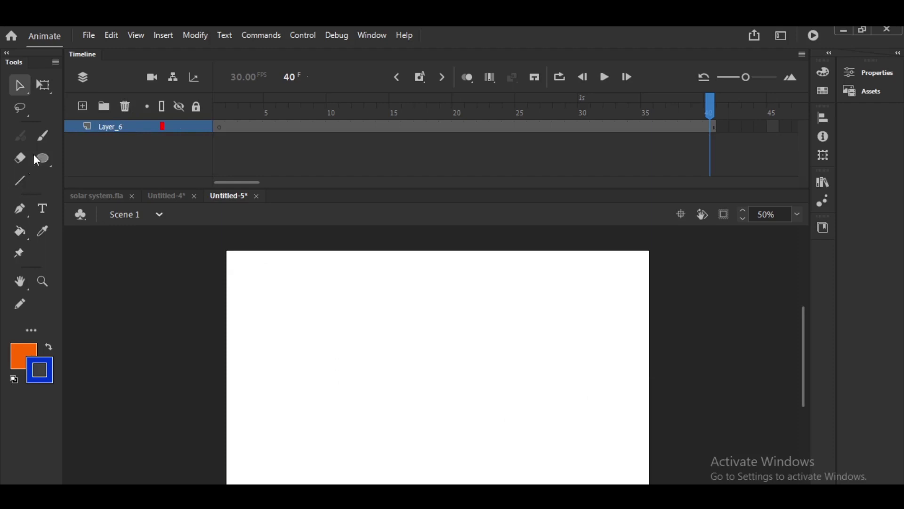
Step: Activate the Pencil tool and set the stage view to 100%
click(21, 307)
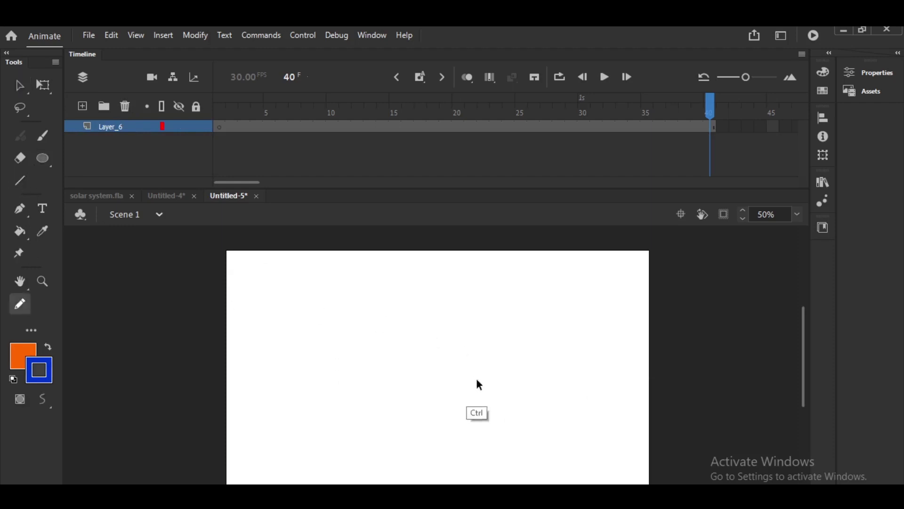
key(ctrl+1)
mouse_move(320, 389)
mouse_down()
mouse_move(364, 326)
mouse_move(453, 301)
mouse_up()
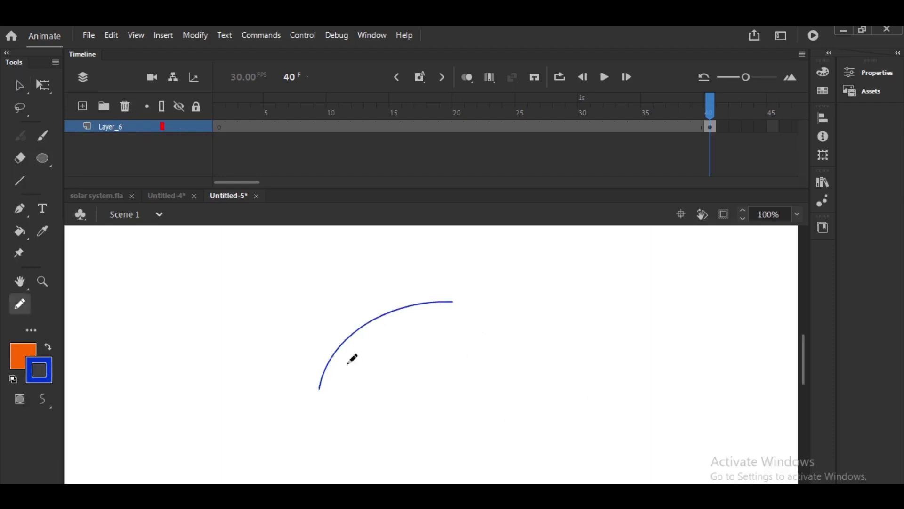
mouse_move(306, 390)
mouse_down()
mouse_move(444, 291)
mouse_move(294, 401)
mouse_move(428, 307)
mouse_move(432, 315)
mouse_up()
key(ctrl+z)
key(ctrl+z)
Step: Draw a heart-shaped leaf outline with a short stalk at its upper right, redrawing the stalk's right edge closer in
mouse_move(443, 279)
mouse_down()
mouse_move(464, 283)
mouse_move(437, 327)
mouse_up()
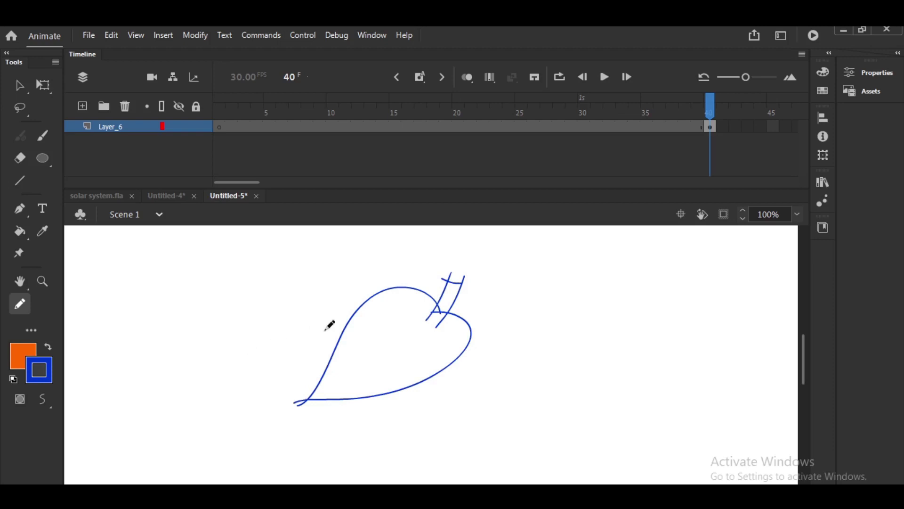
key(ctrl+z)
drag(463, 276, 437, 315)
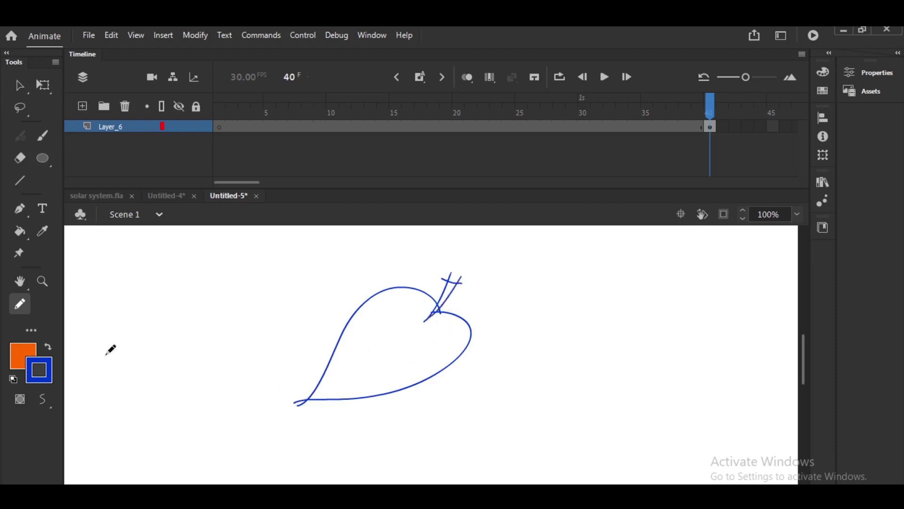
Step: Fill the leaf's body with bright green using the Paint Bucket
click(29, 362)
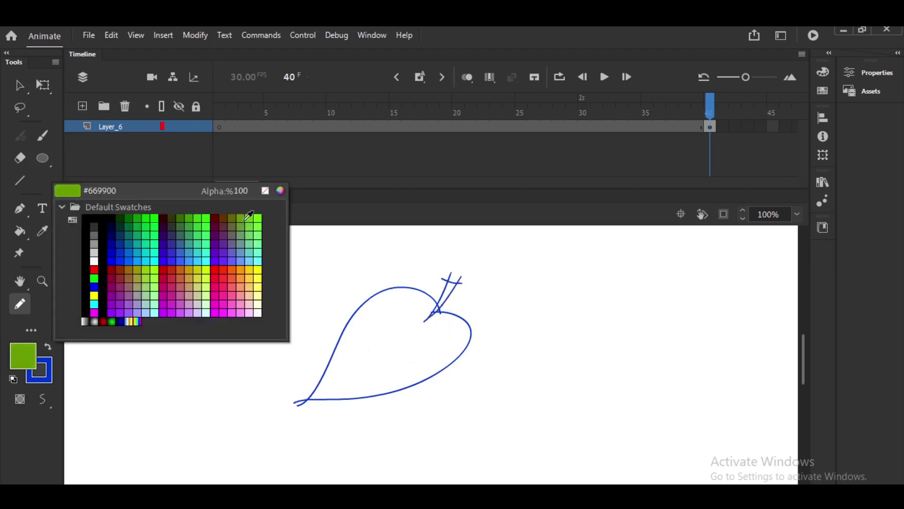
click(255, 216)
click(20, 230)
click(379, 332)
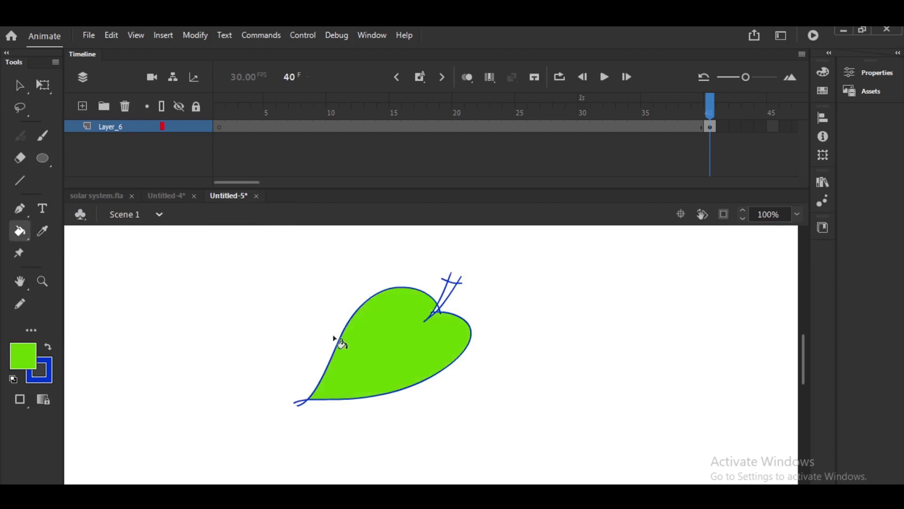
Step: Fill the leaf's stalk with dark brown, including the small area at its base
click(30, 362)
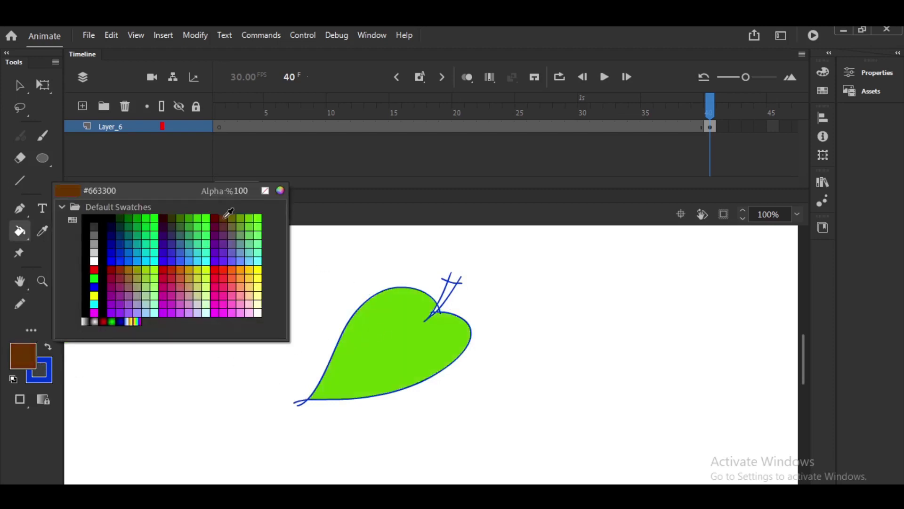
click(213, 225)
click(446, 303)
click(439, 312)
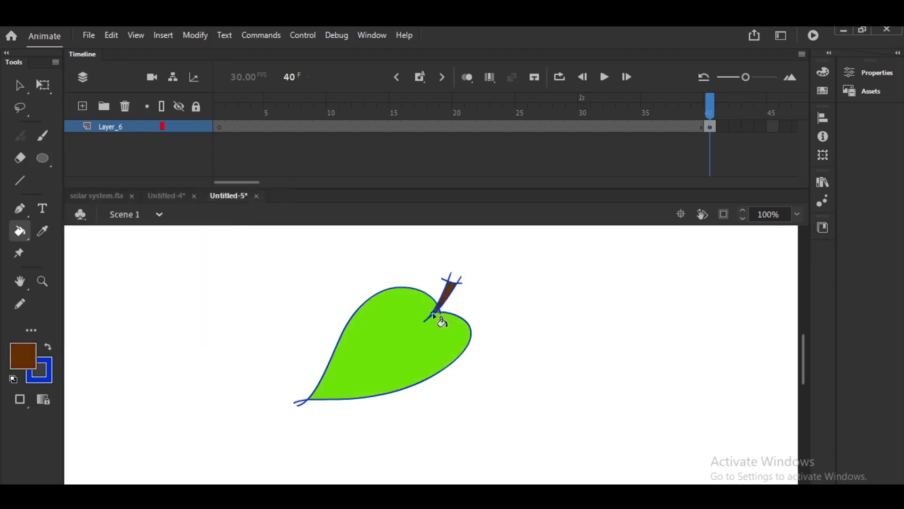
Step: Delete the leaf's blue outline strokes and group the remaining leaf body and stalk
key(v)
double_click(448, 312)
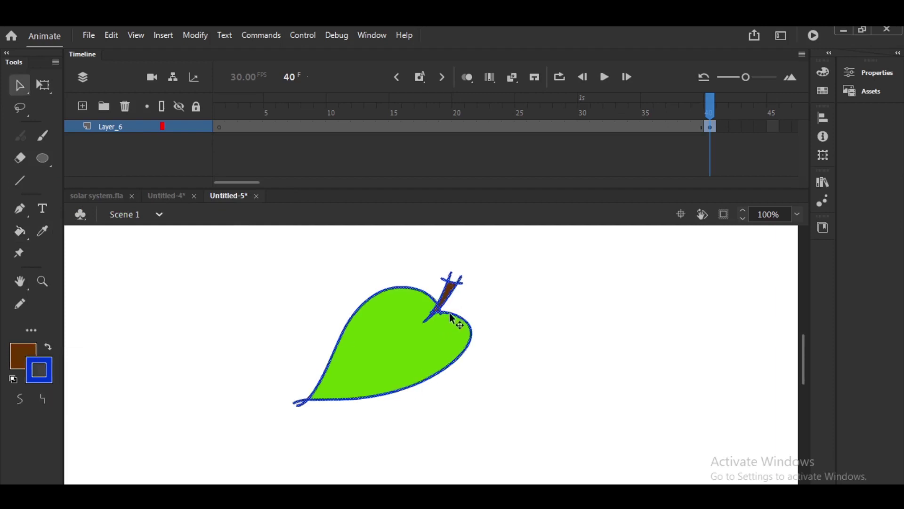
key(Delete)
drag(307, 333, 238, 248)
key(ctrl+g)
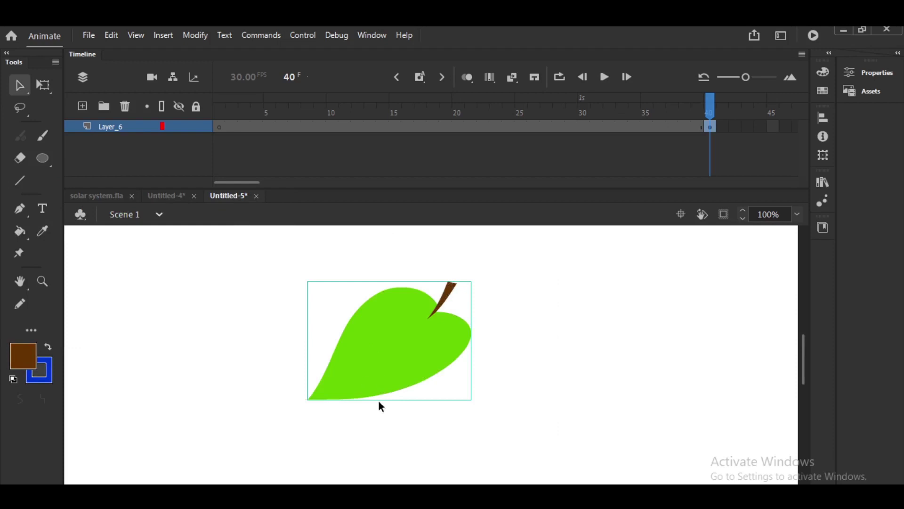
Step: Scale the grouped leaf down to about half its size and place it near the stage's top edge
key(ctrl+minus)
key(ctrl+minus)
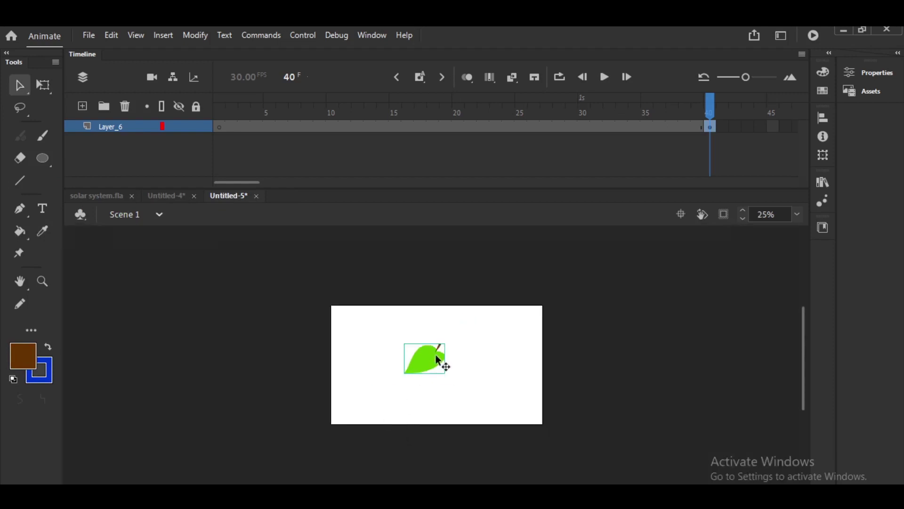
key(ctrl+equal)
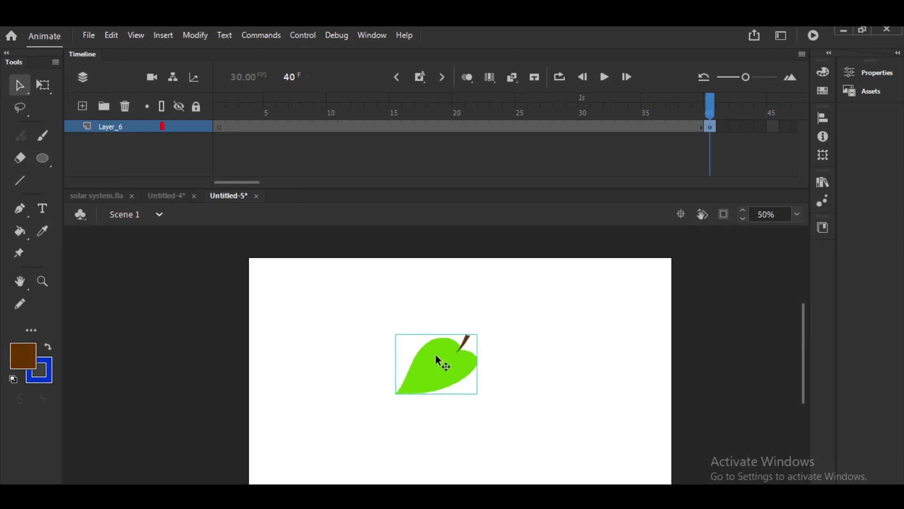
key(q)
drag(477, 334, 456, 348)
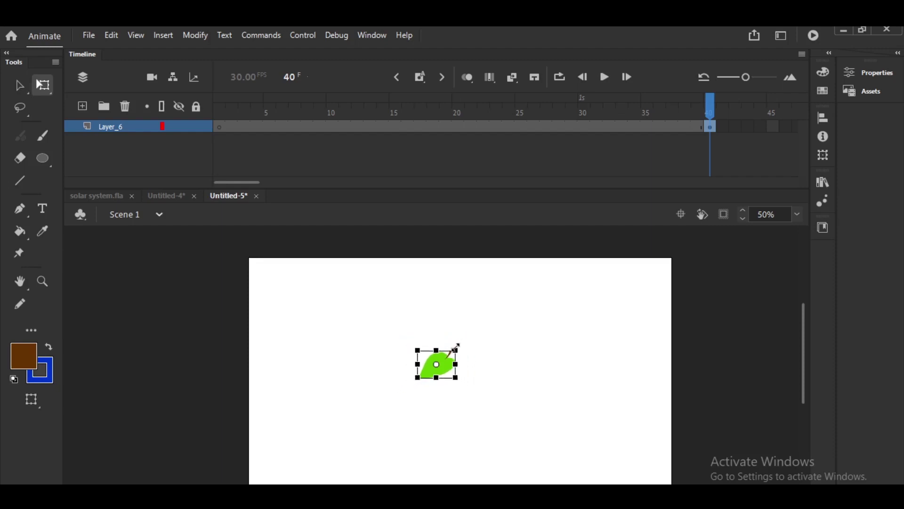
key(ctrl+equal)
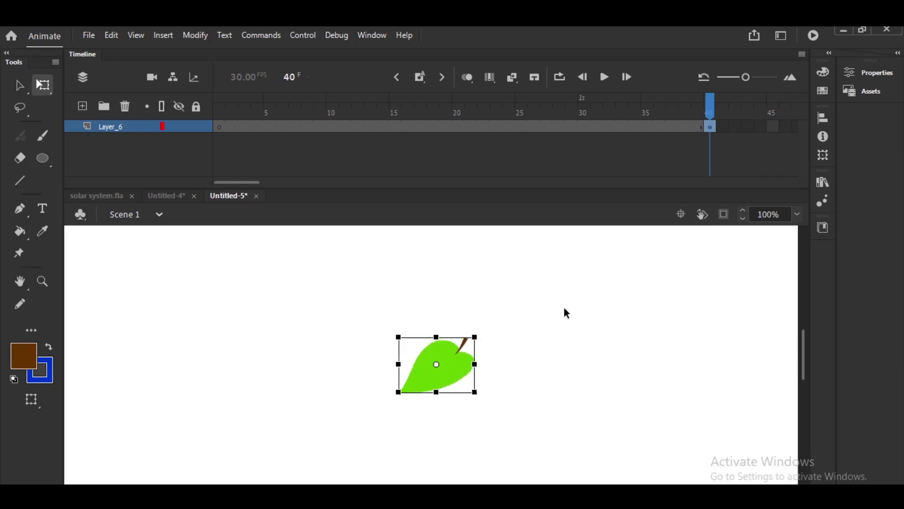
key(ctrl+minus)
click(513, 302)
key(v)
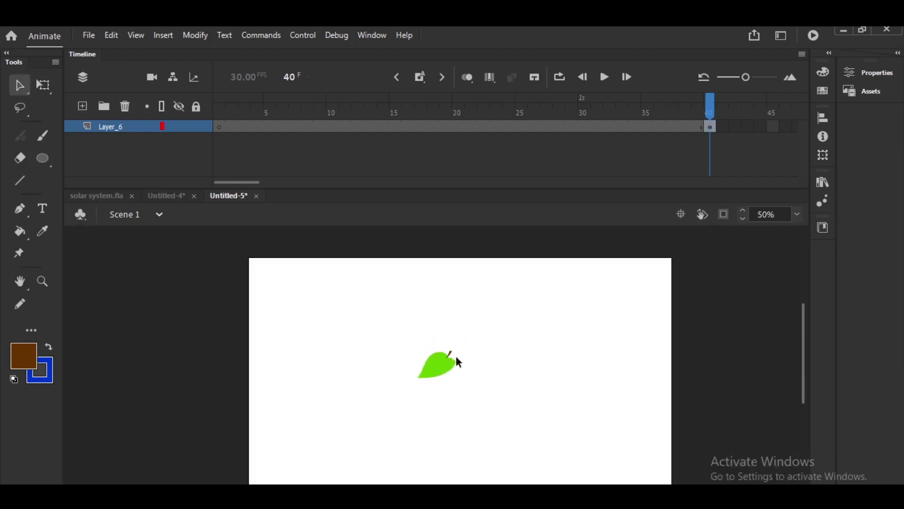
key(ctrl+z)
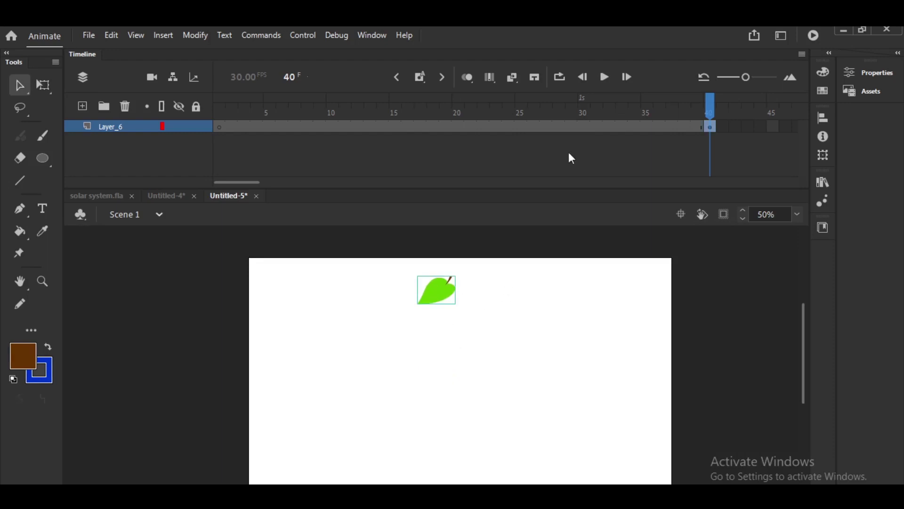
Step: Remove the empty frames before the leaf's keyframe so it starts at frame 1, and extend the layer to frame 40
drag(705, 128, 219, 124)
right_click(219, 124)
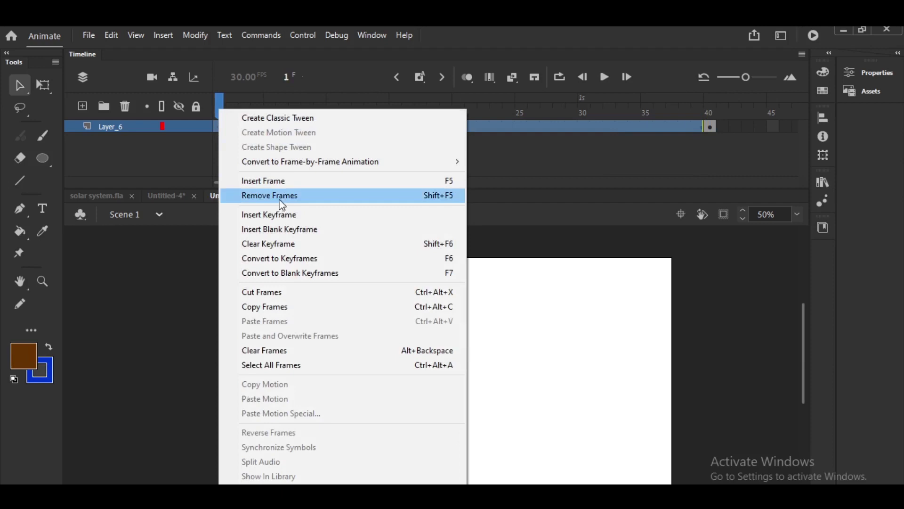
click(281, 196)
click(710, 126)
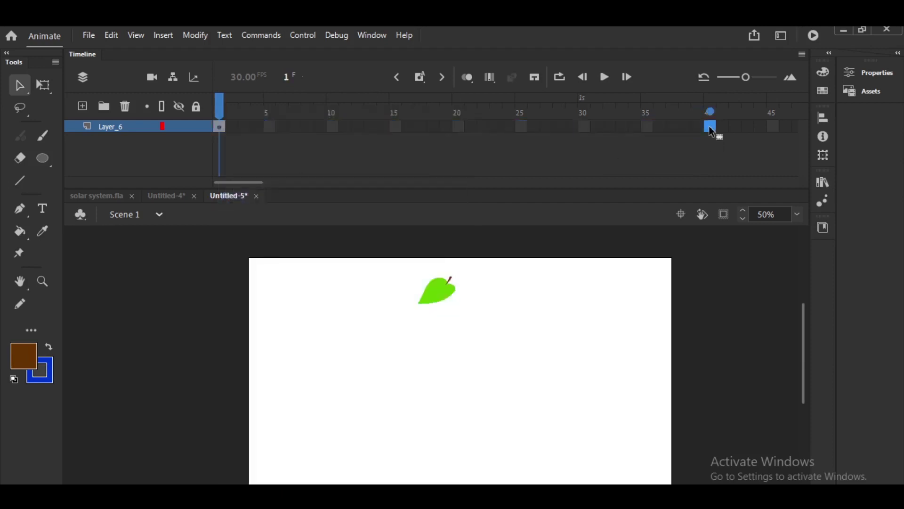
key(F5)
Step: Add a classic motion guide to the leaf's layer
click(219, 126)
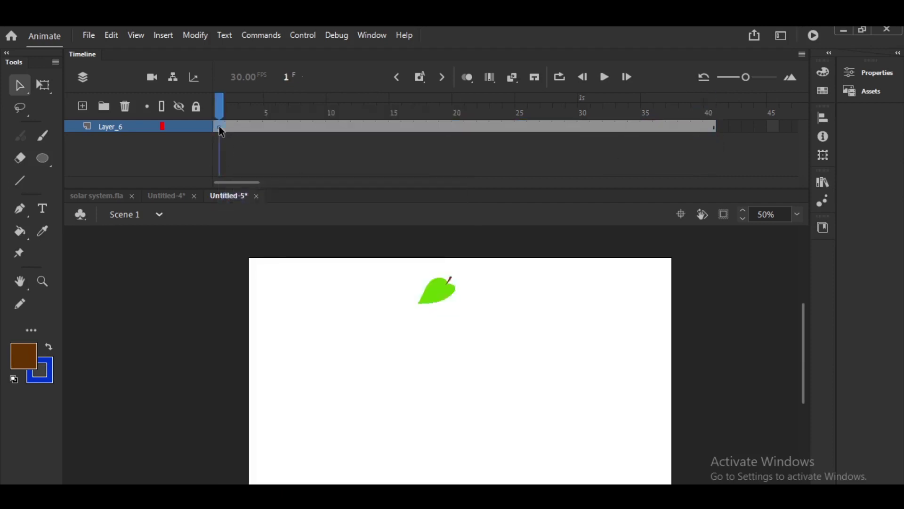
right_click(139, 133)
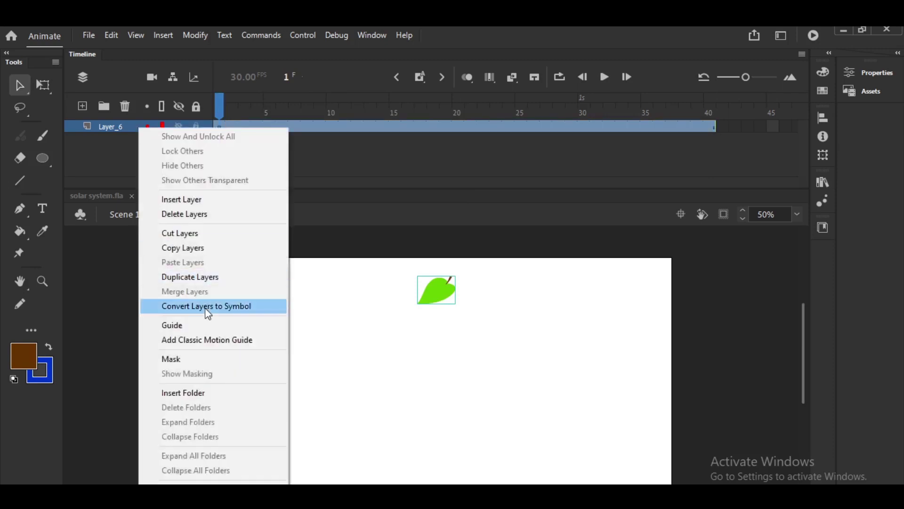
click(201, 339)
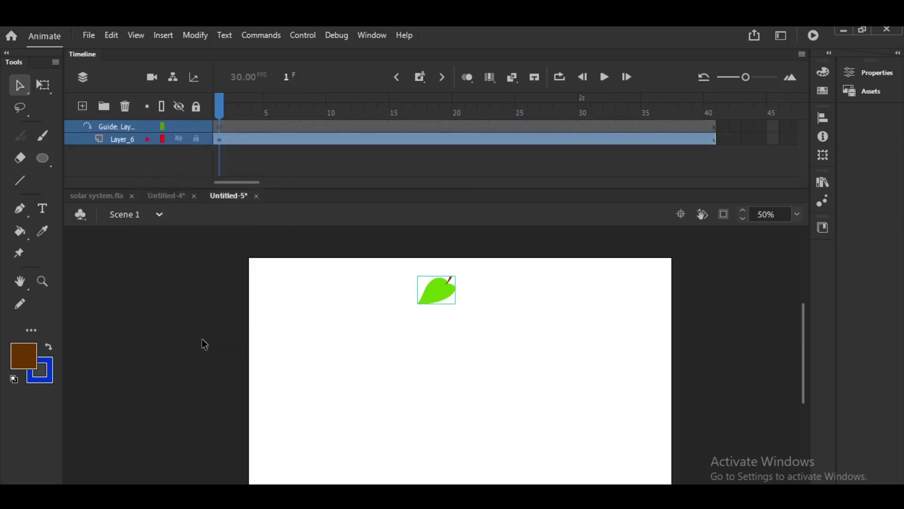
Step: On the guide layer, pencil a looping zigzag path from above the stage's top edge down past its lower left side
click(219, 125)
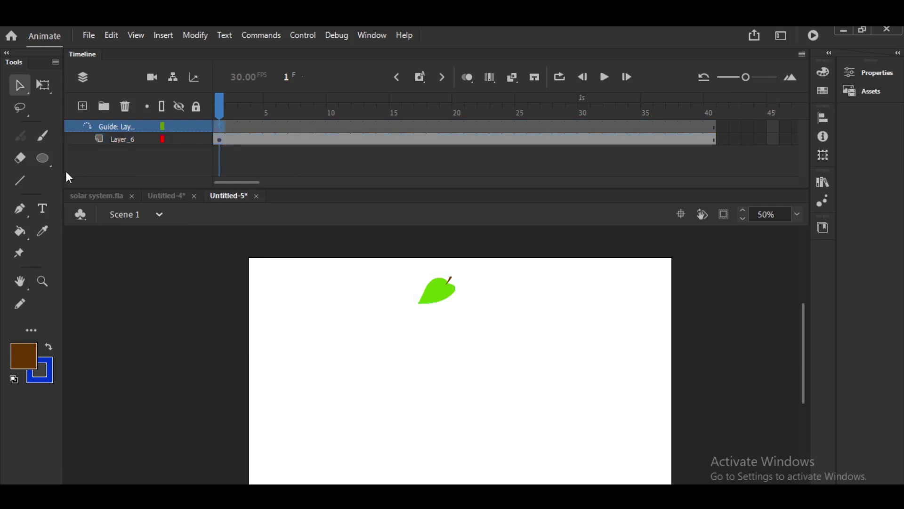
click(21, 304)
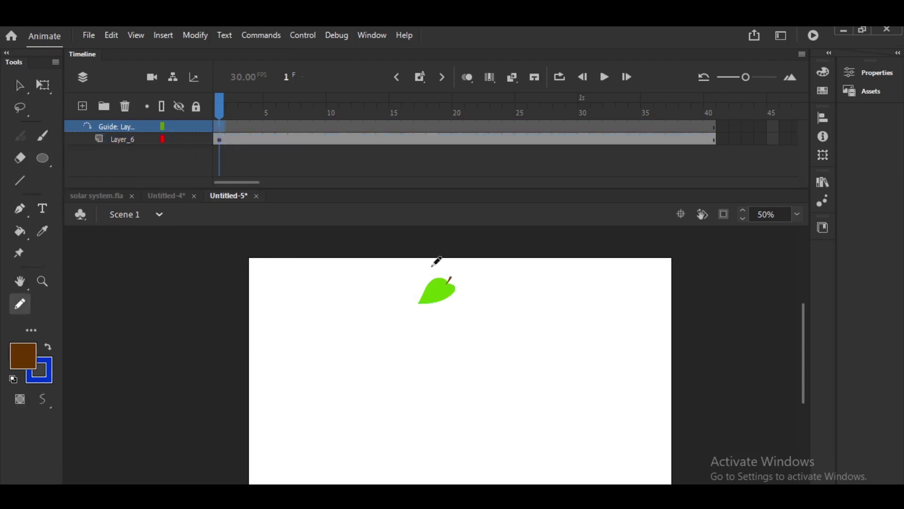
mouse_move(386, 256)
mouse_down()
mouse_move(550, 309)
mouse_move(364, 346)
mouse_move(612, 356)
mouse_move(464, 409)
mouse_move(503, 449)
mouse_move(205, 462)
mouse_up()
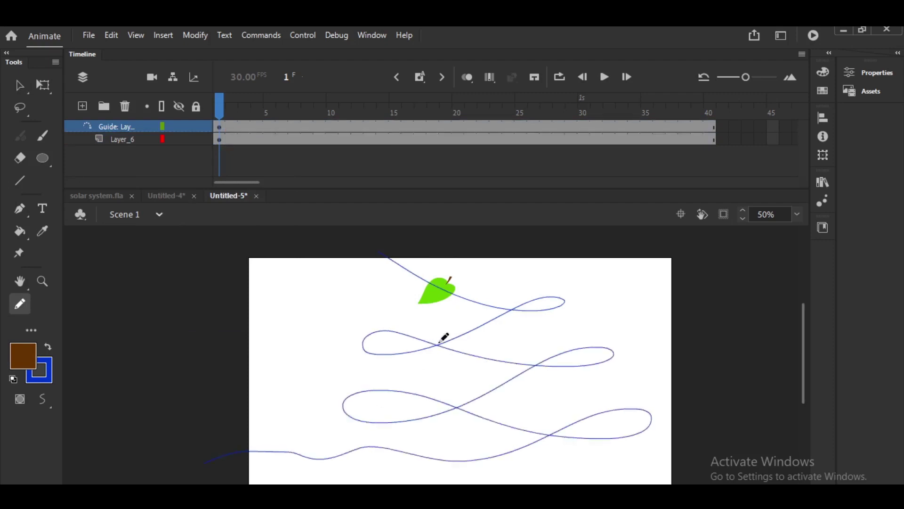
key(ctrl+equal)
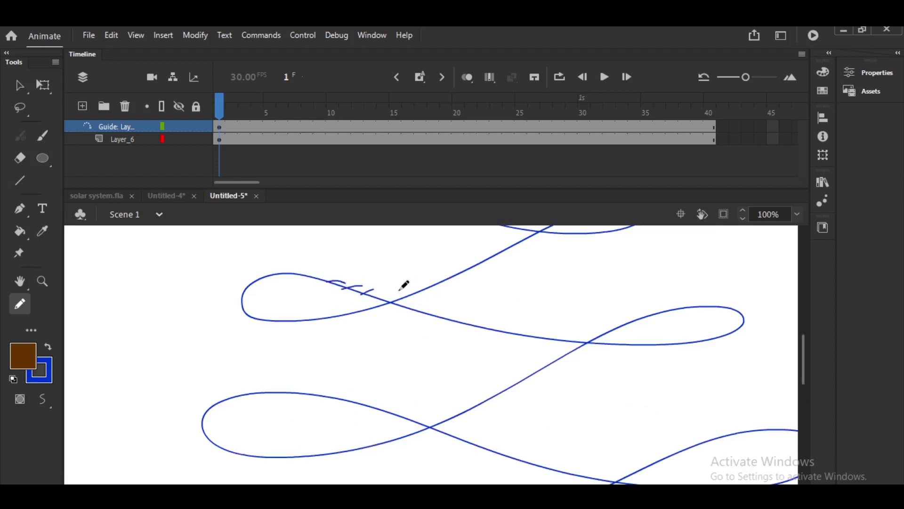
key(ctrl+z)
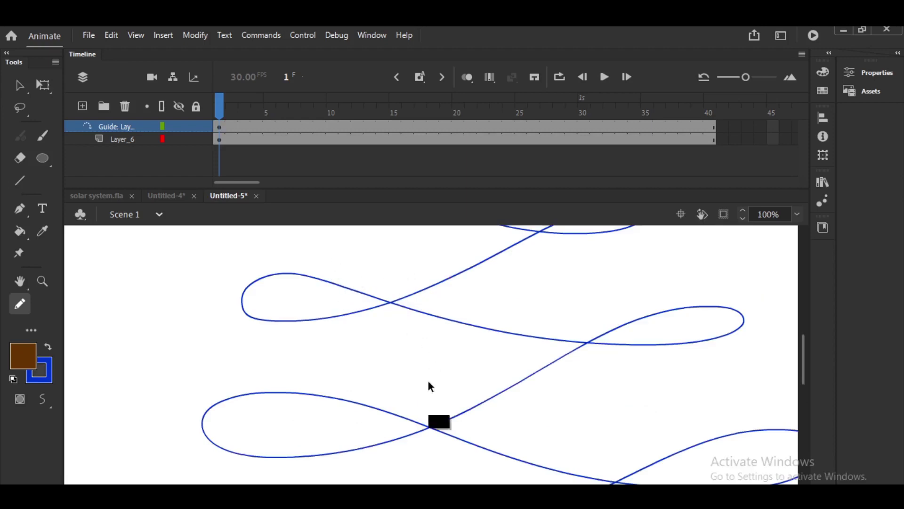
key(ctrl+minus)
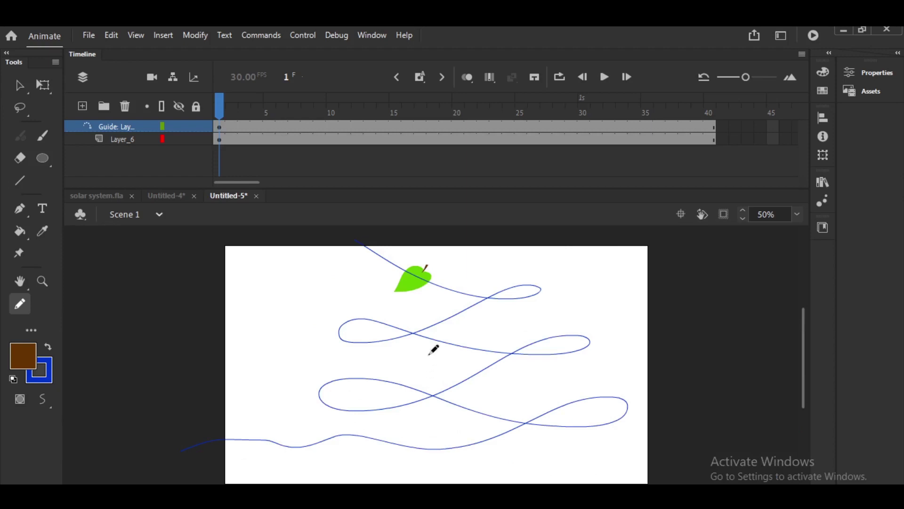
Step: Lengthen the guide and leaf layers to frame 52 by inserting frames in the middle of their spans
click(494, 140)
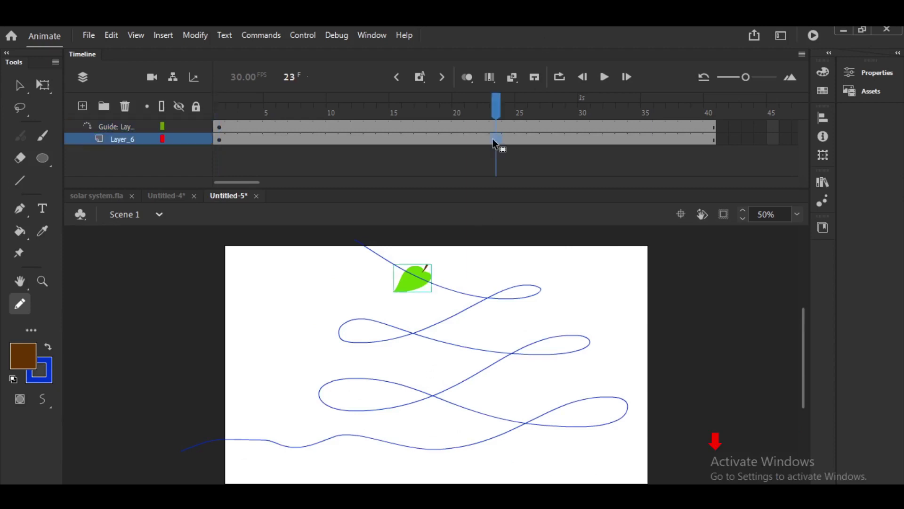
drag(552, 124, 519, 132)
key(F5)
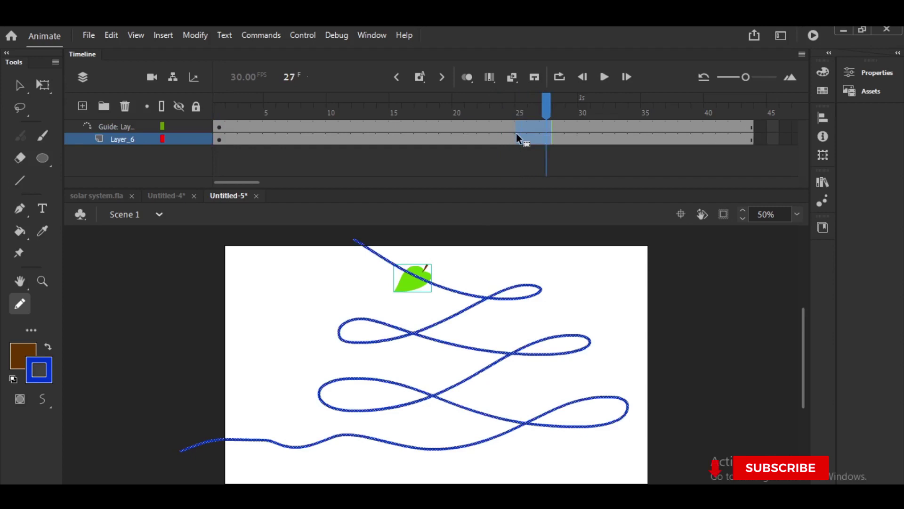
key(F5)
key(F5)
click(492, 154)
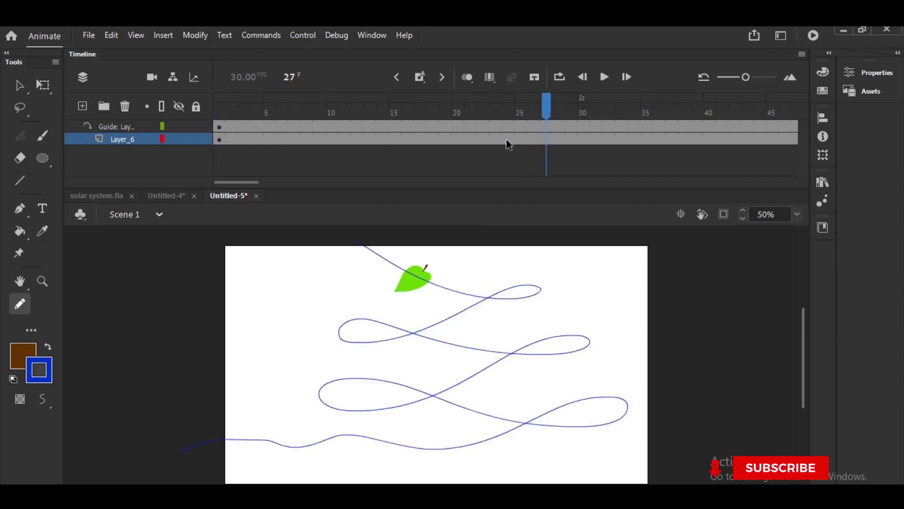
Step: Create a classic tween on the leaf's layer and insert a keyframe at frame 52
click(509, 138)
right_click(510, 137)
click(575, 123)
drag(240, 182, 275, 182)
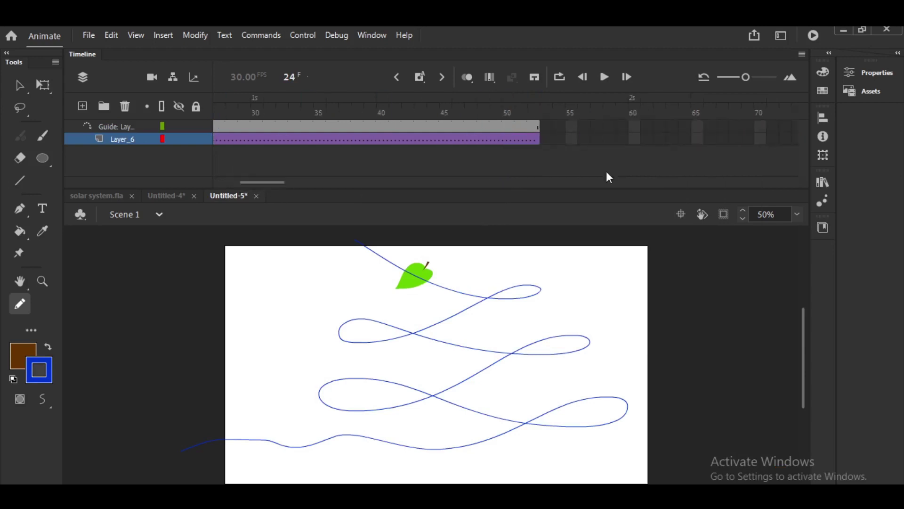
click(536, 139)
key(F6)
Step: At frame 1, move the leaf onto the guide path near its upper starting end
drag(279, 183, 210, 161)
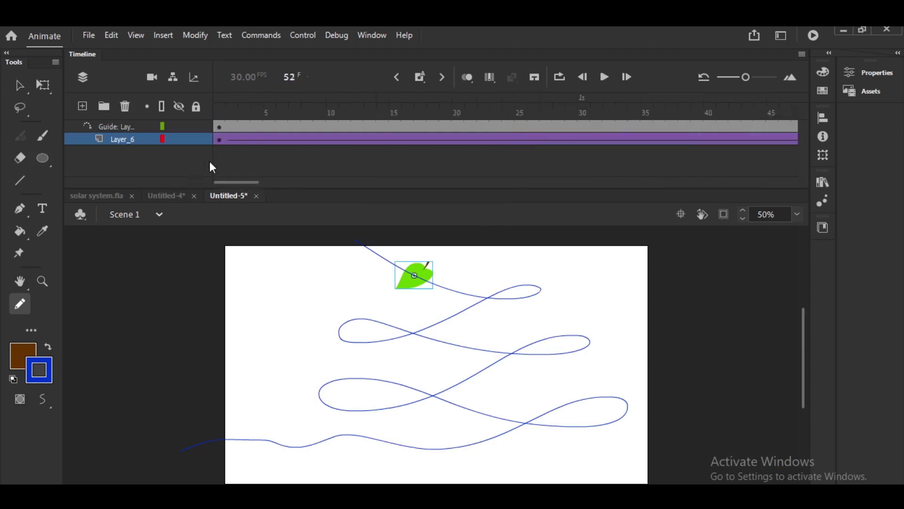
click(220, 140)
key(v)
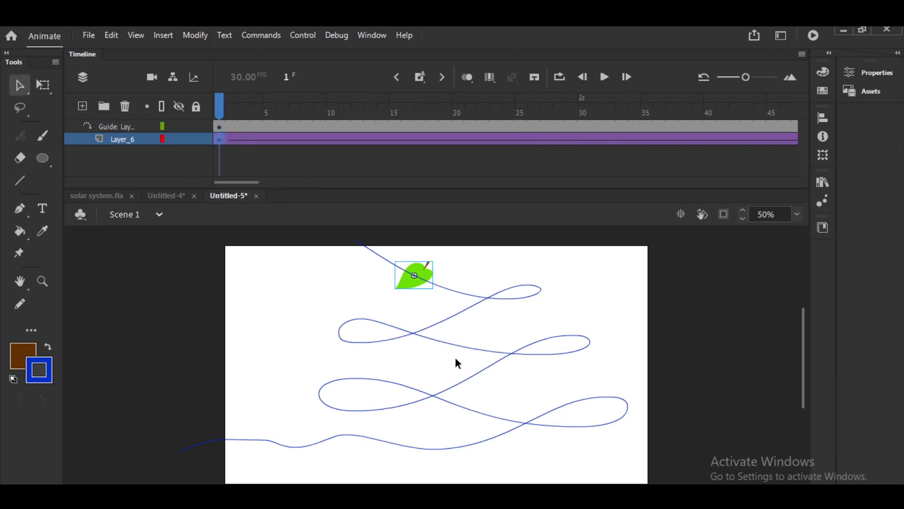
drag(427, 270, 377, 243)
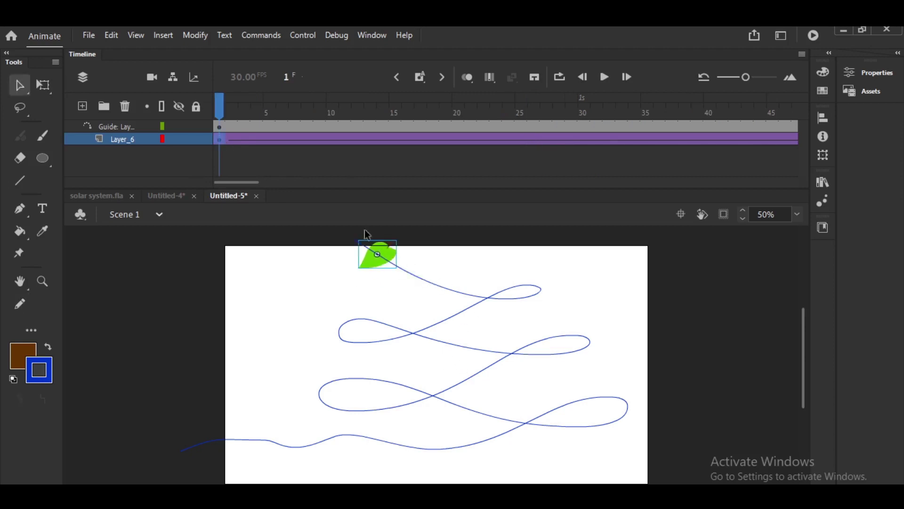
Step: At frame 52, move the leaf onto the guide path near its lower left end and play back the animation
scroll(249, 183, right, 5)
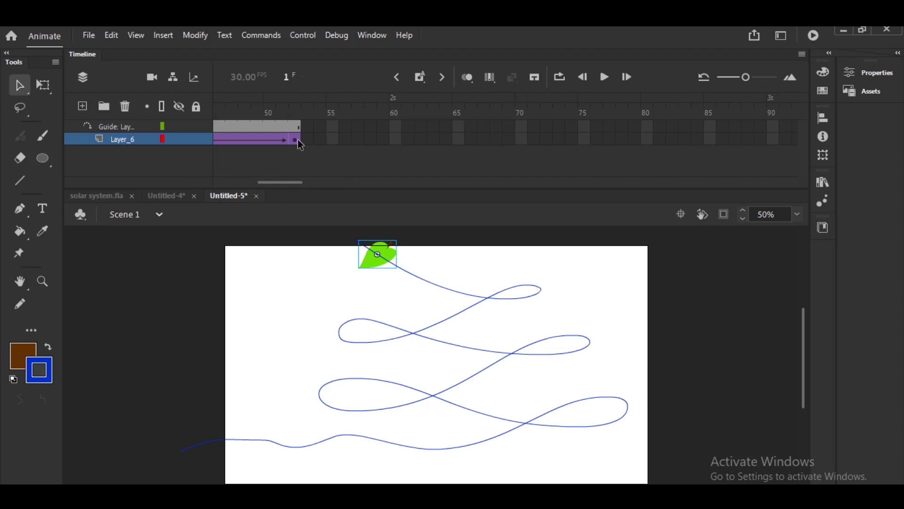
click(296, 140)
drag(420, 284, 243, 440)
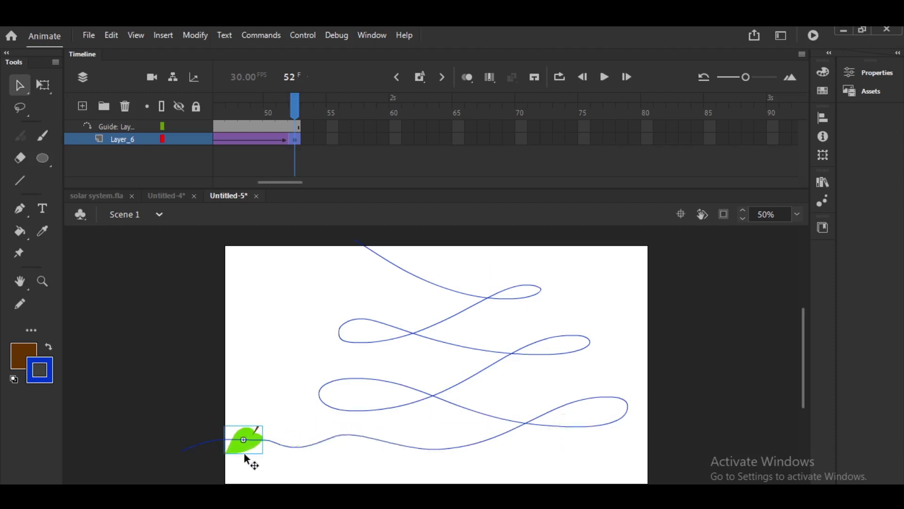
key(Return)
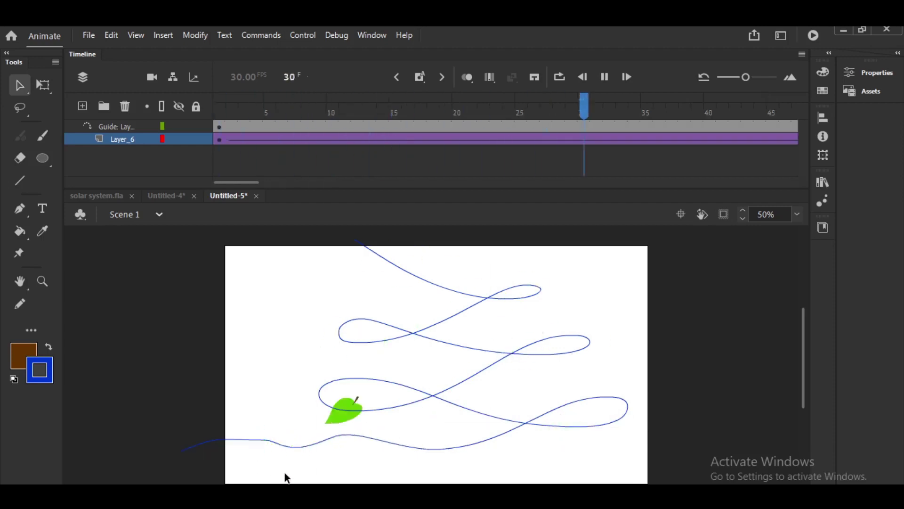
key(Return)
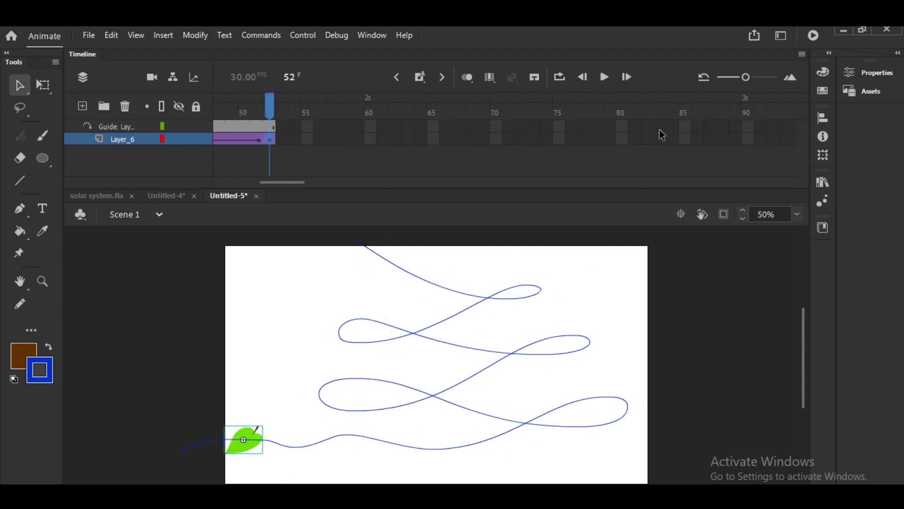
Step: Slow the leaf by inserting extra frames into both layers over the frame 25 to 36 range, and test the movie
drag(276, 181, 249, 182)
drag(411, 125, 270, 138)
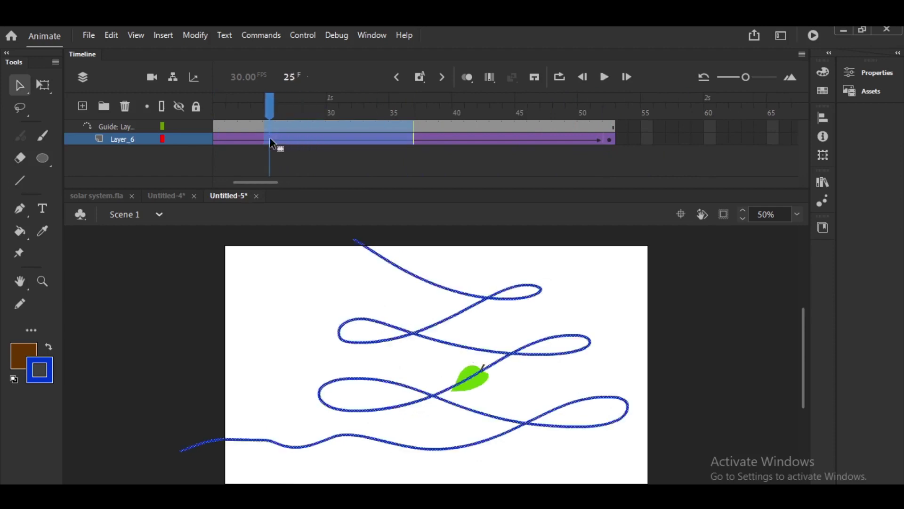
key(F5)
key(ctrl+Return)
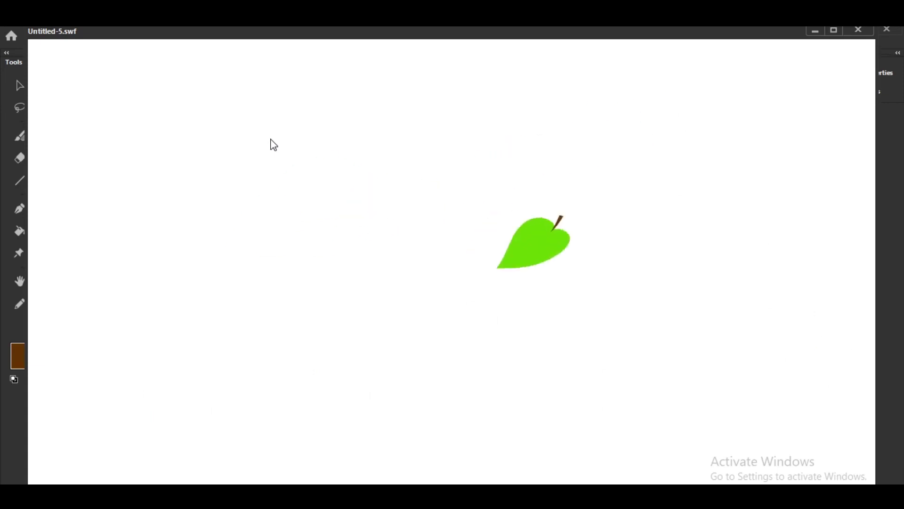
click(813, 30)
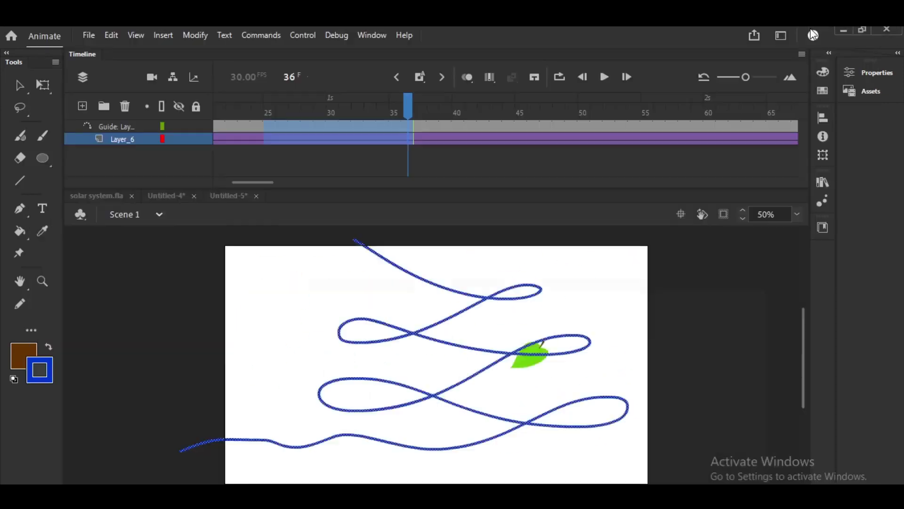
Step: Inspect the leaf's position along the guide path at frames 31 and 43
drag(381, 96, 278, 133)
click(344, 140)
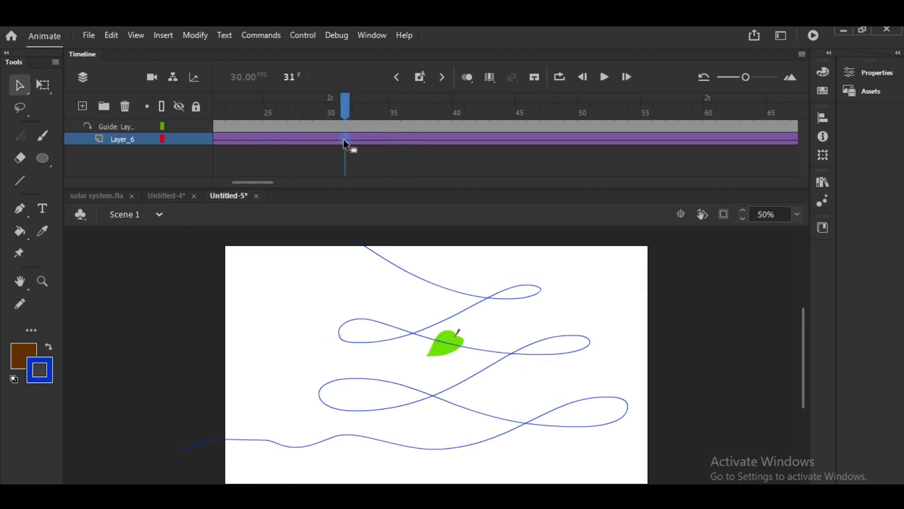
click(496, 139)
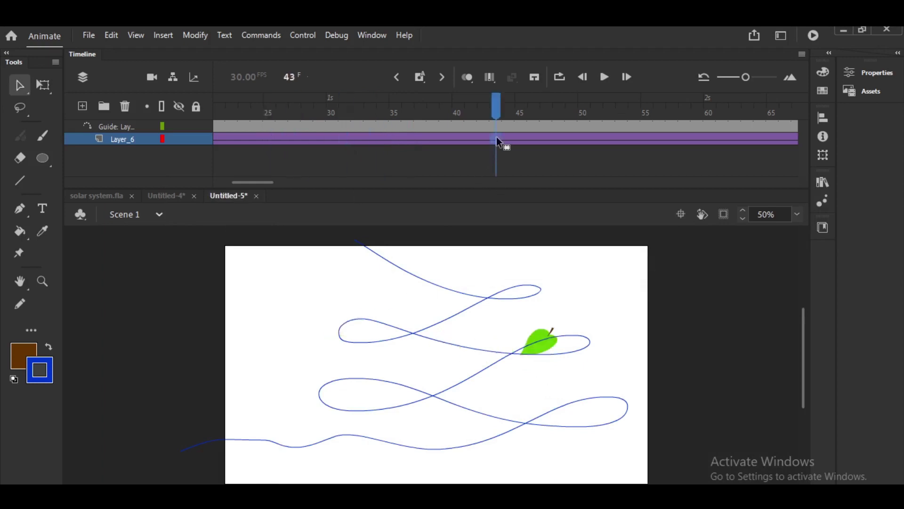
Step: Enable Orient to path on the leaf's classic tween, then check it by testing the movie and playing the timeline
click(857, 70)
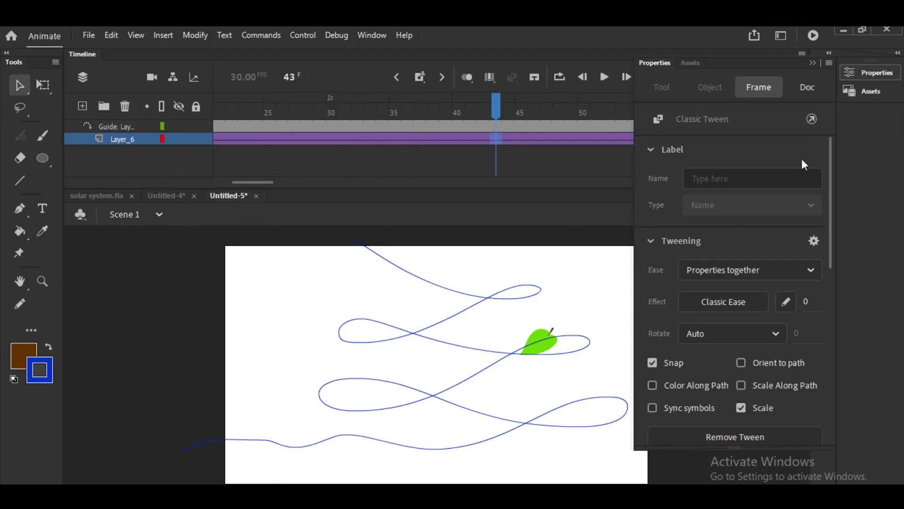
click(741, 362)
key(ctrl+Return)
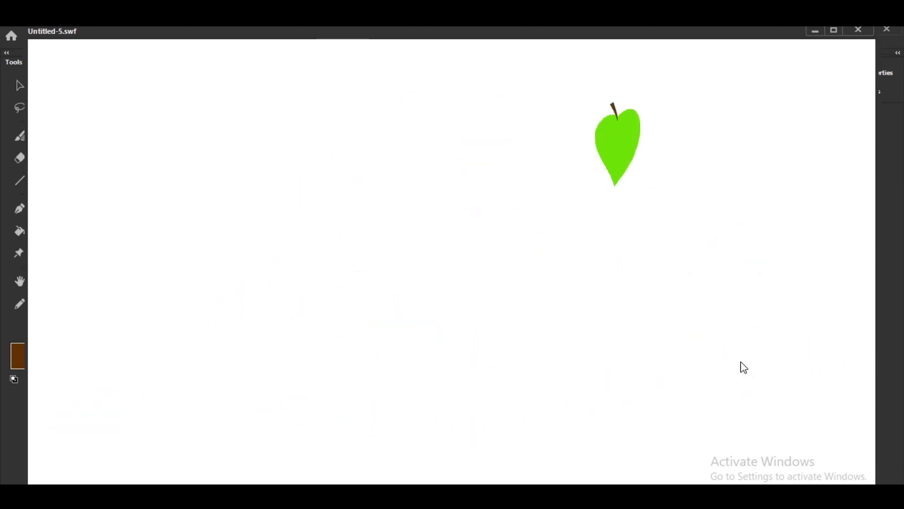
click(859, 31)
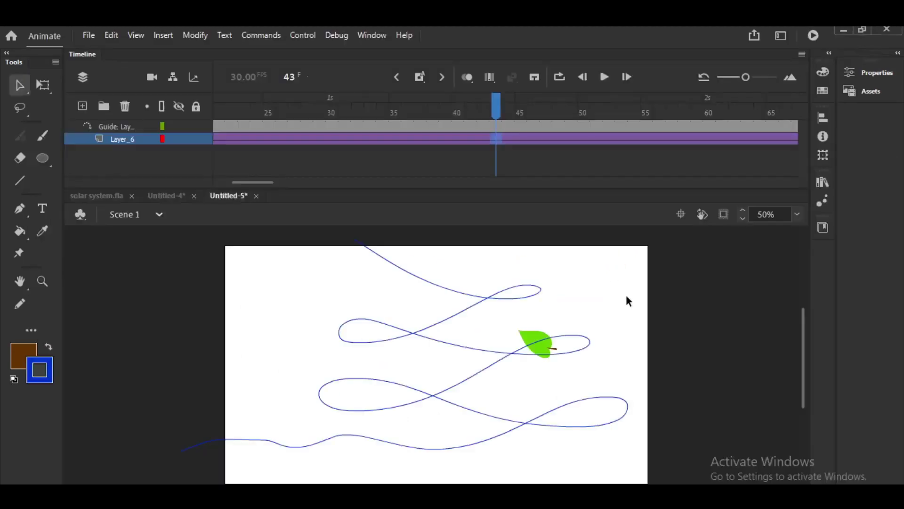
key(Return)
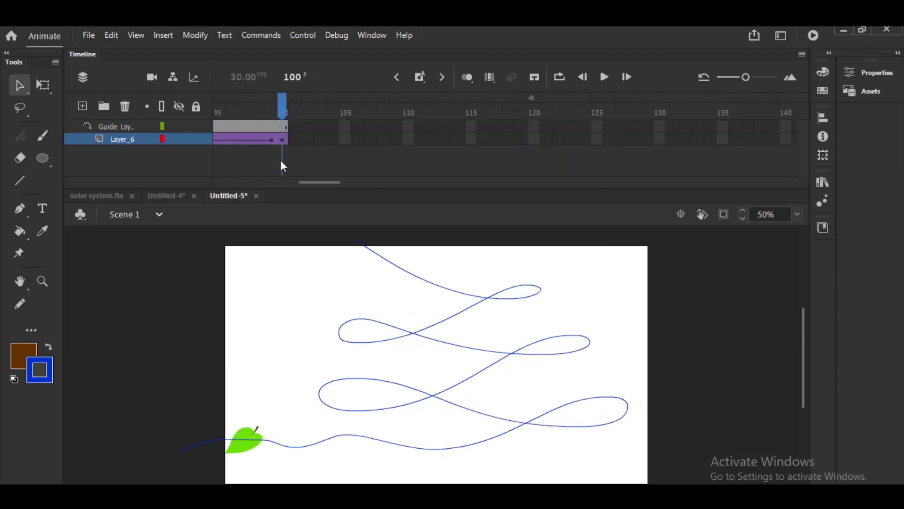
Step: Replace the leaf's guide layer and leaf layer with a new empty layer, deleting both old layers
drag(330, 185, 145, 180)
click(101, 125)
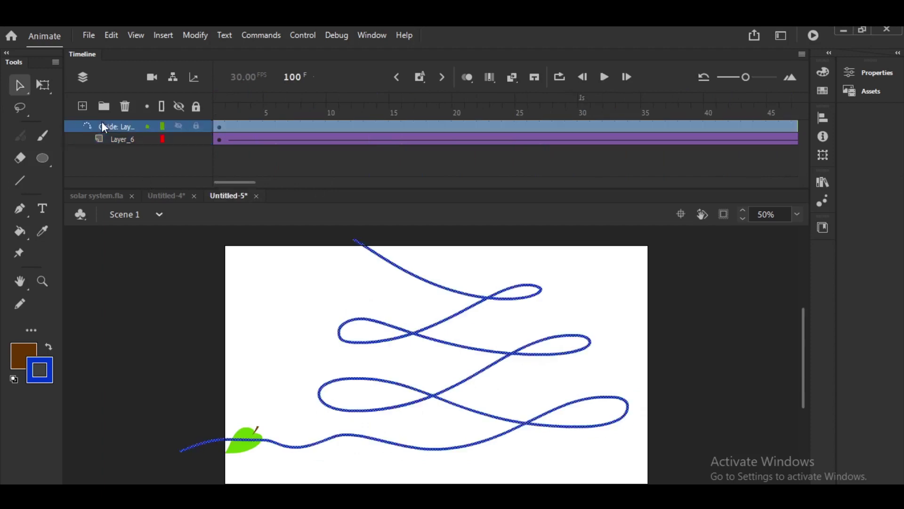
click(125, 107)
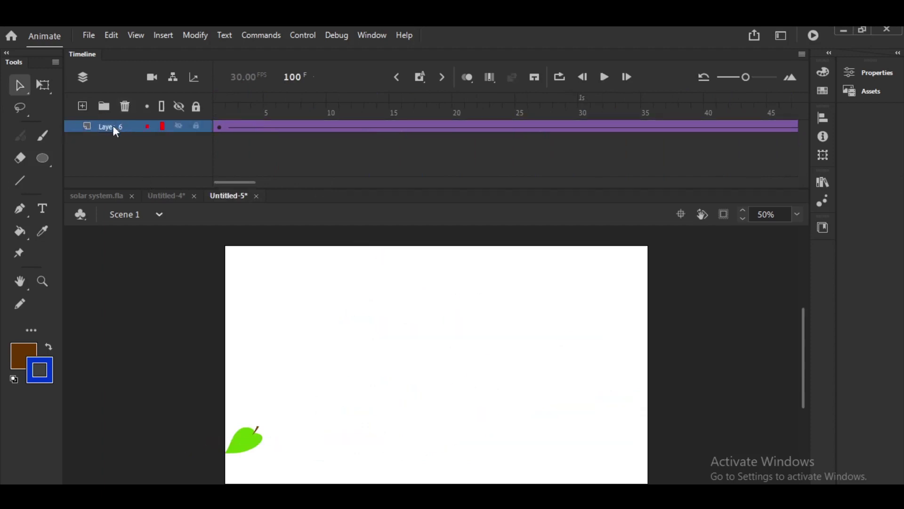
click(83, 107)
click(112, 139)
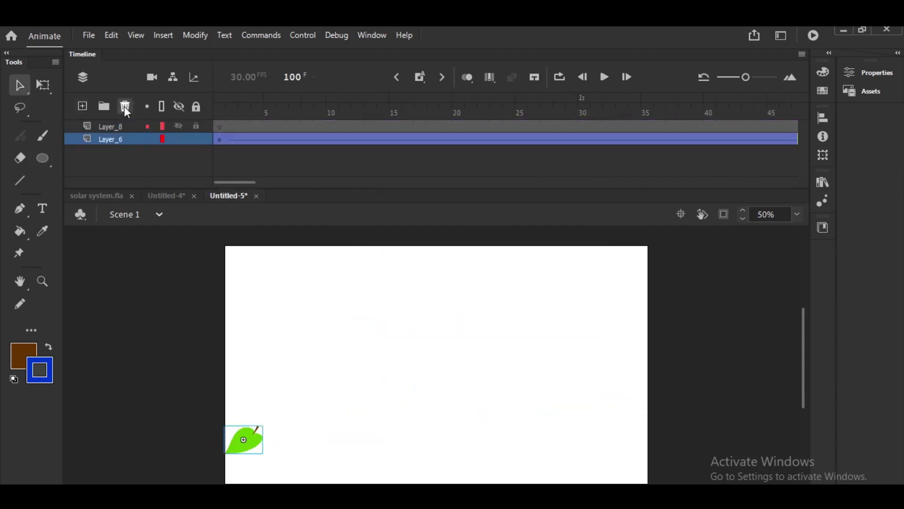
click(124, 107)
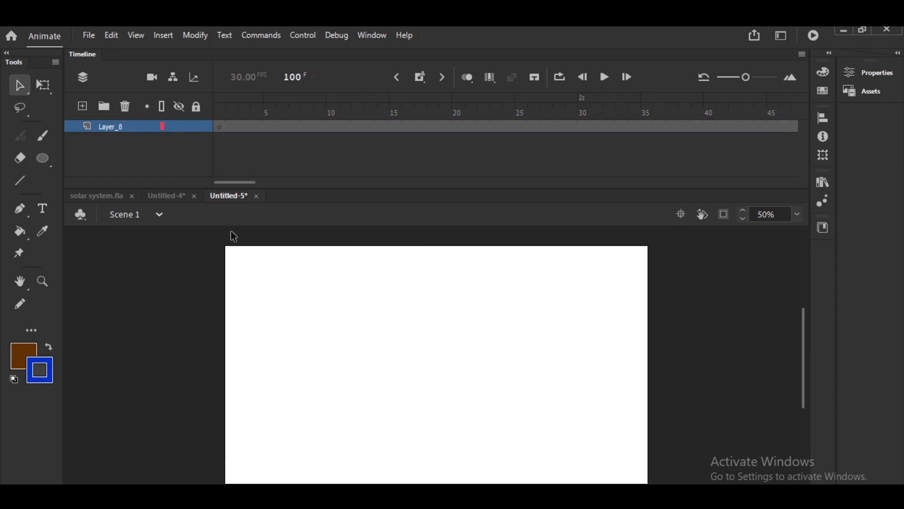
Step: Draw a brown filled circle with a blue outline near the stage's left side on the new layer
key(o)
drag(255, 329, 335, 409)
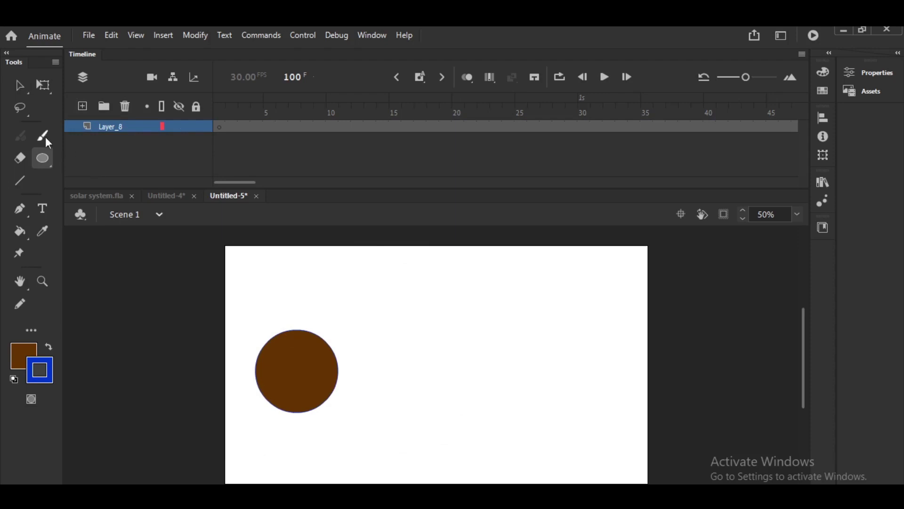
click(24, 87)
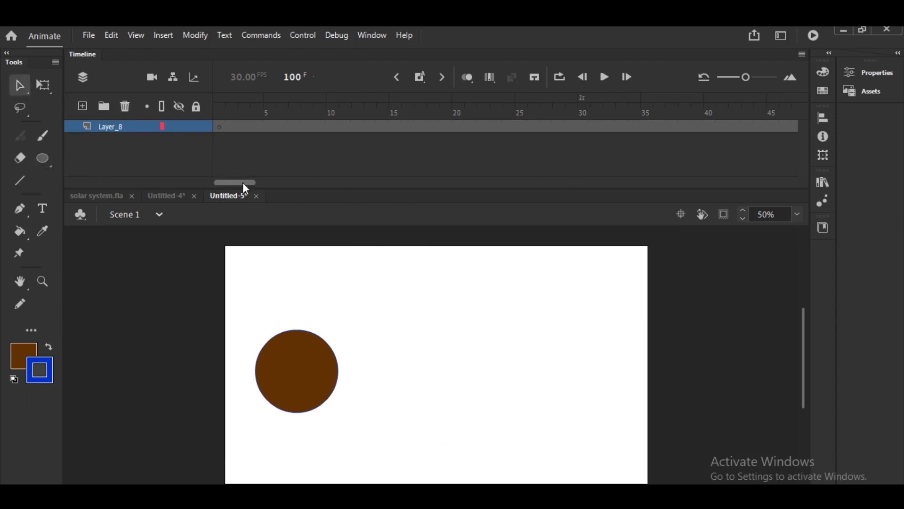
Step: Remove all the empty frames ahead of the brown circle's keyframe so that it starts at frame 1
drag(756, 128, 321, 128)
right_click(326, 127)
click(387, 196)
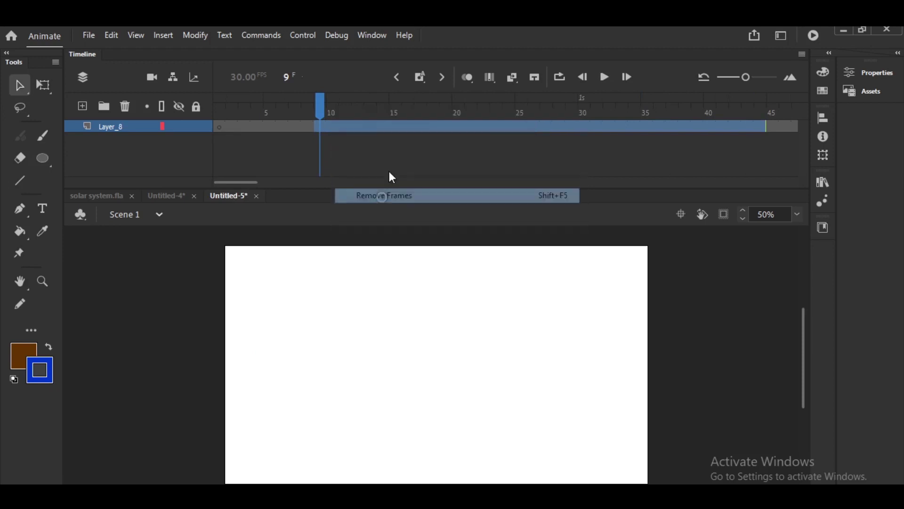
drag(684, 126, 334, 127)
right_click(341, 127)
click(395, 195)
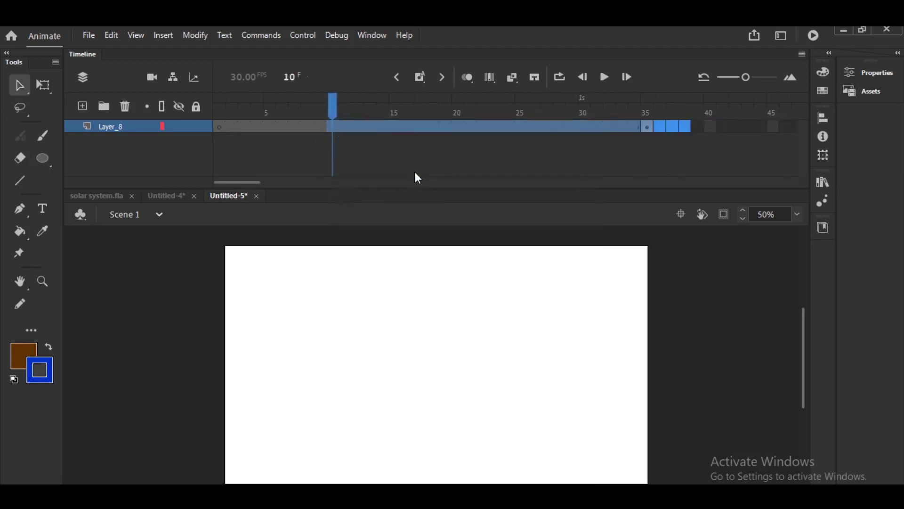
drag(637, 127, 218, 126)
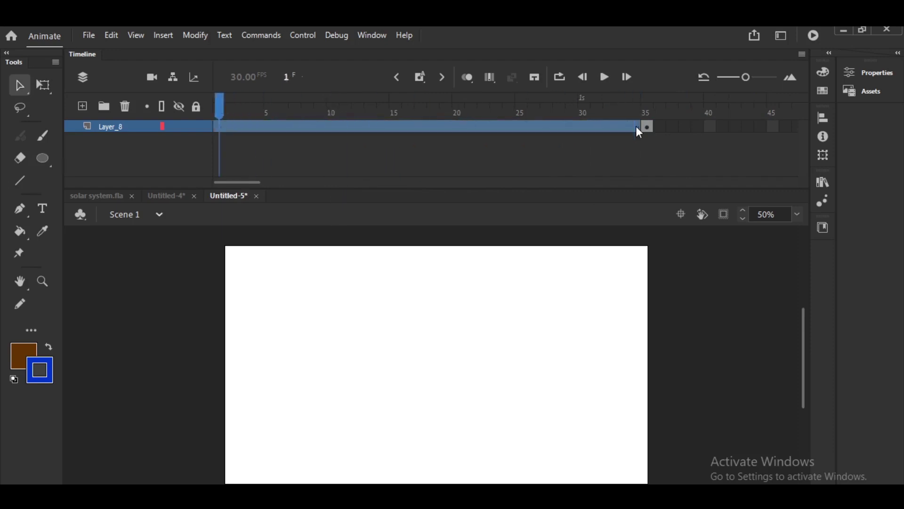
right_click(225, 126)
click(273, 195)
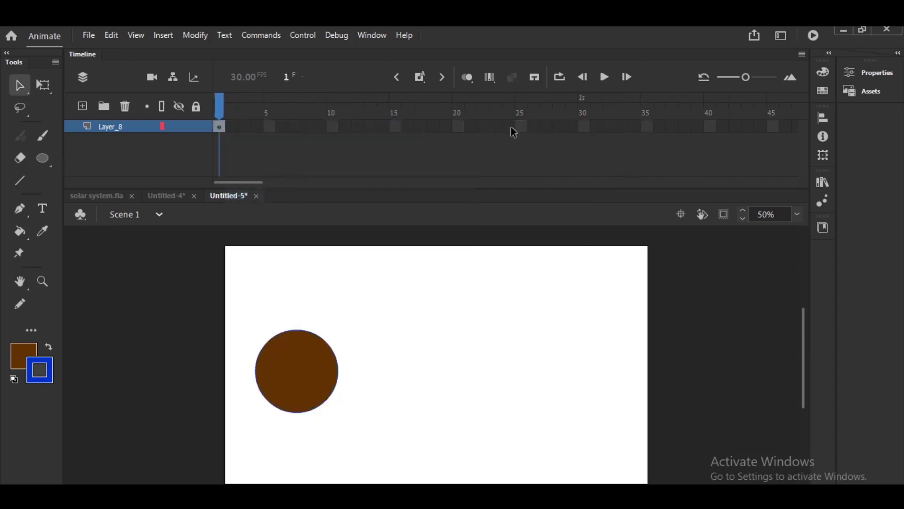
Step: Extend the circle's layer to frame 35 with a keyframe there, and add a classic motion guide layer above it
key(F5)
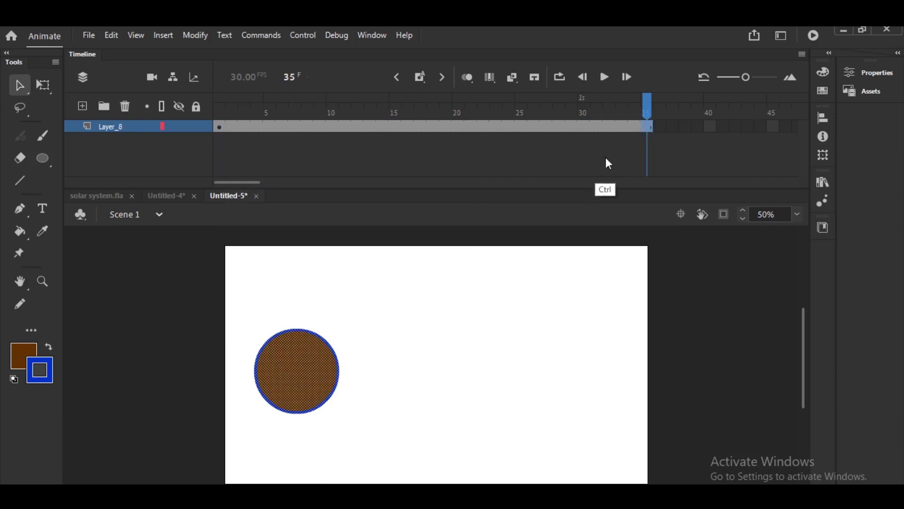
key(F6)
right_click(120, 126)
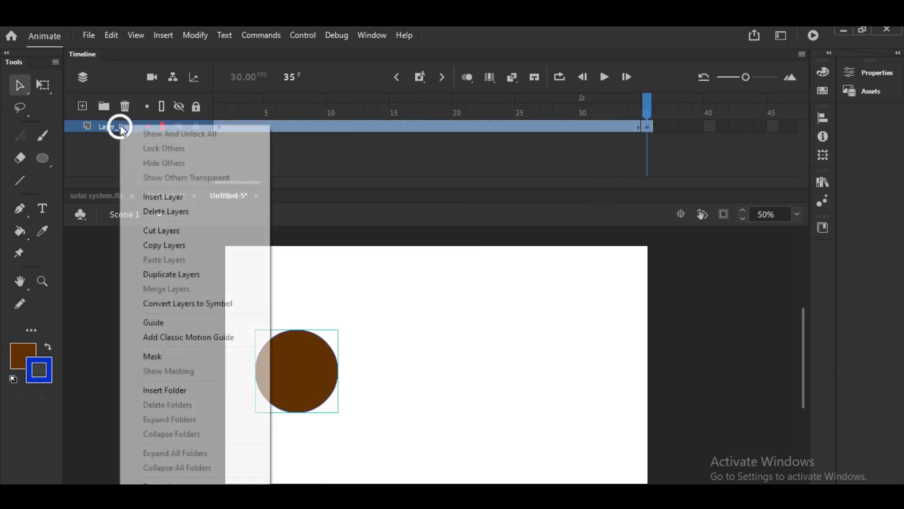
click(188, 337)
Step: Draw a large circle on the guide layer, delete its fill, and move the outline slightly left toward the brown circle
click(43, 158)
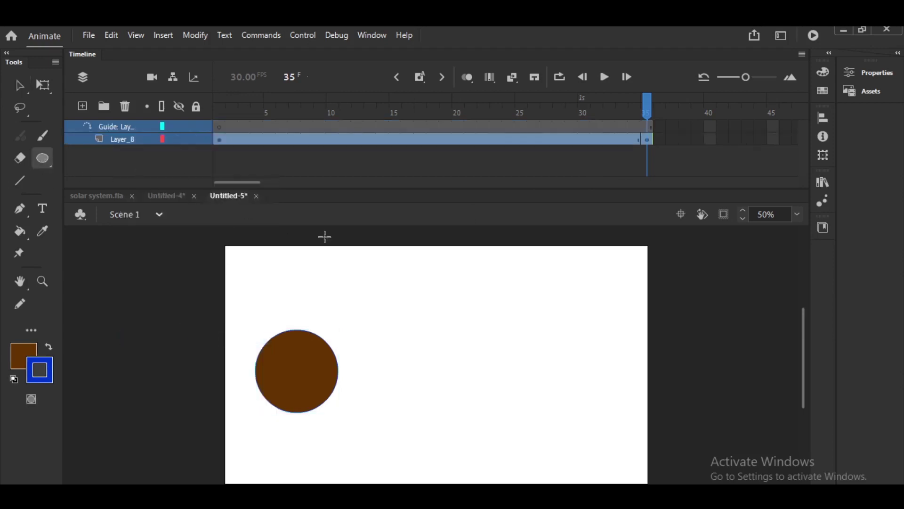
mouse_move(398, 270)
mouse_down()
mouse_move(558, 430)
mouse_move(586, 437)
mouse_up()
key(v)
click(535, 417)
key(Delete)
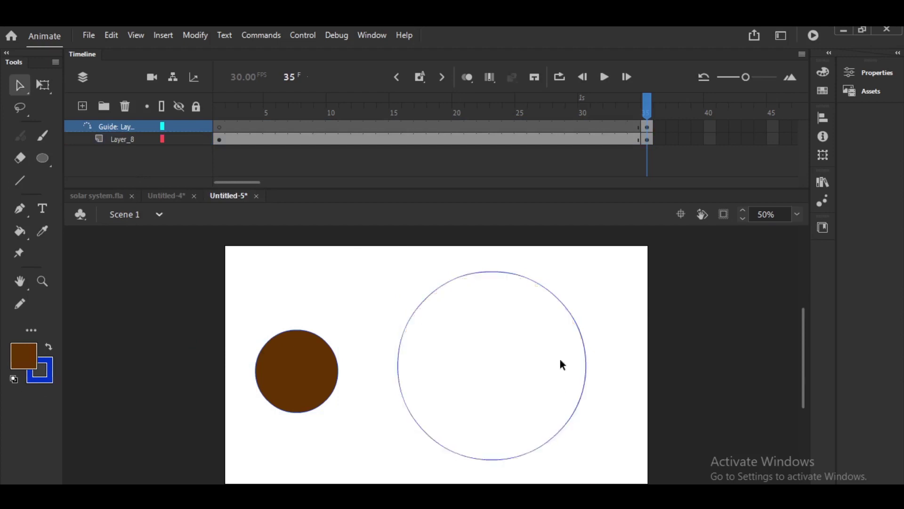
click(492, 271)
drag(496, 272, 459, 272)
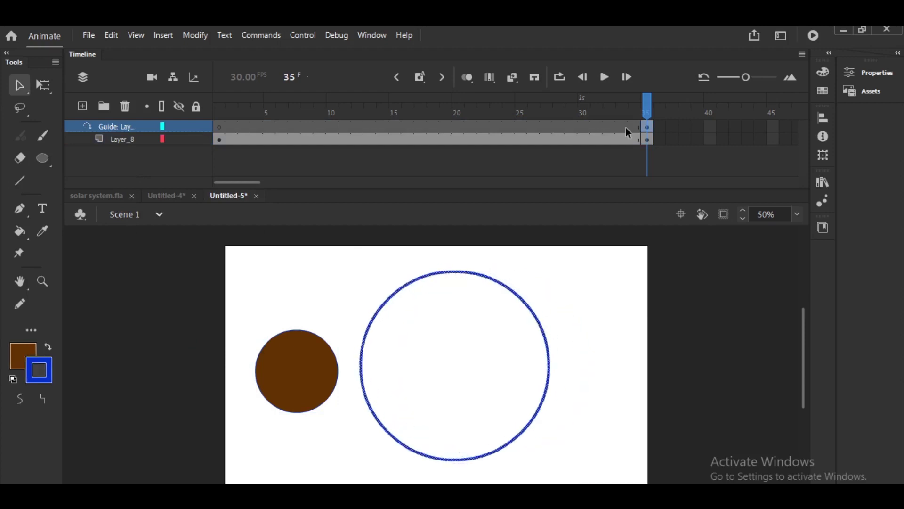
Step: Remove the guide layer's empty frames before the circular path's keyframe, and extend the path from frame 1 to frame 35
drag(637, 126, 219, 126)
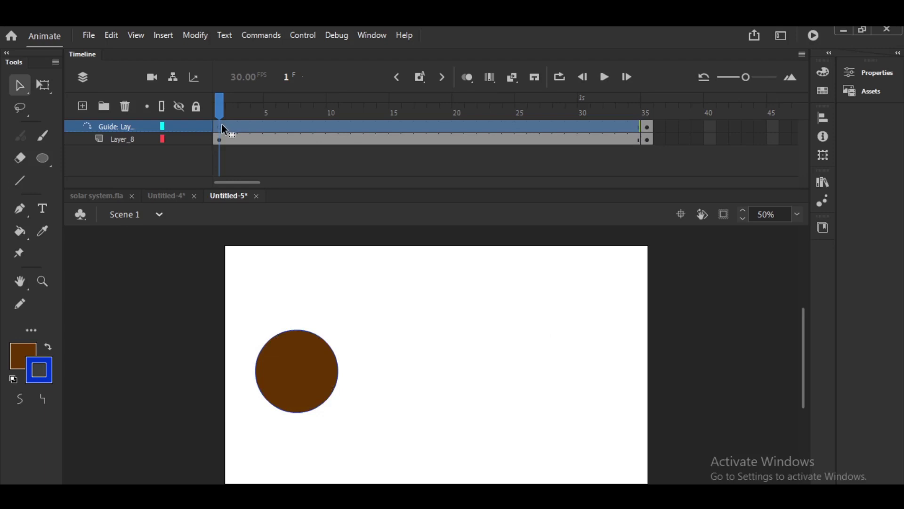
right_click(222, 124)
click(271, 195)
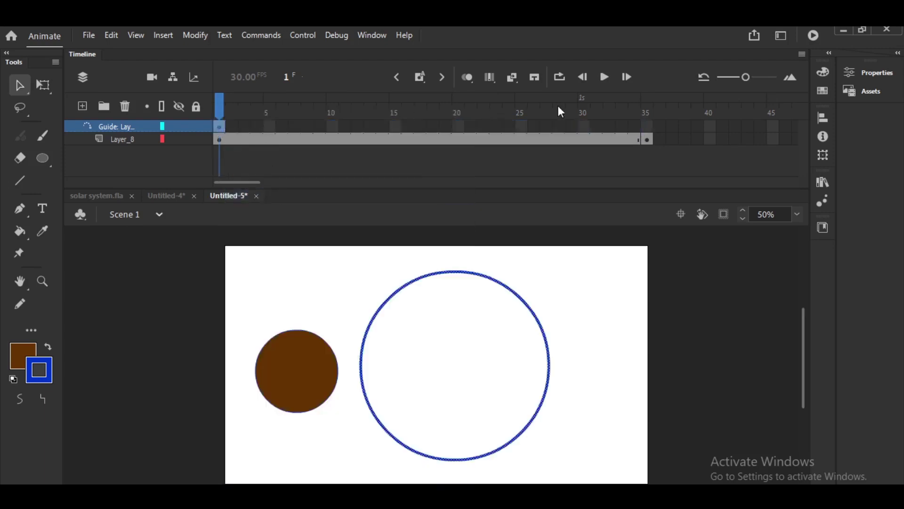
click(648, 126)
key(F5)
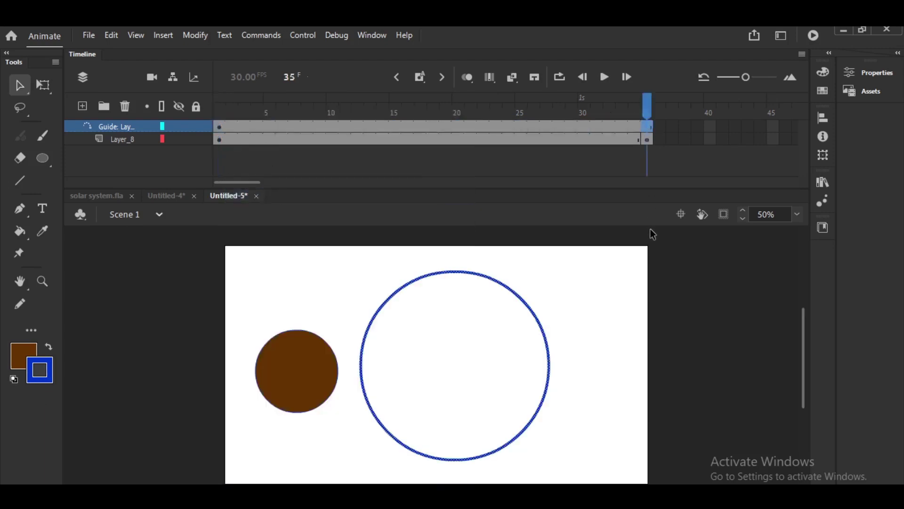
Step: Remove the brown circle's keyframe at frame 35 and extend its layer back to frame 35 with a regular frame
click(639, 184)
click(647, 139)
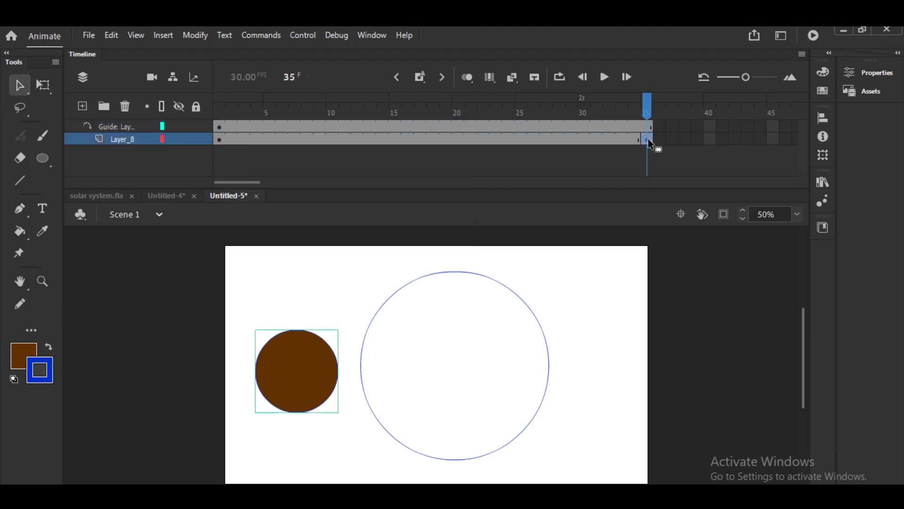
right_click(648, 139)
click(669, 194)
click(622, 139)
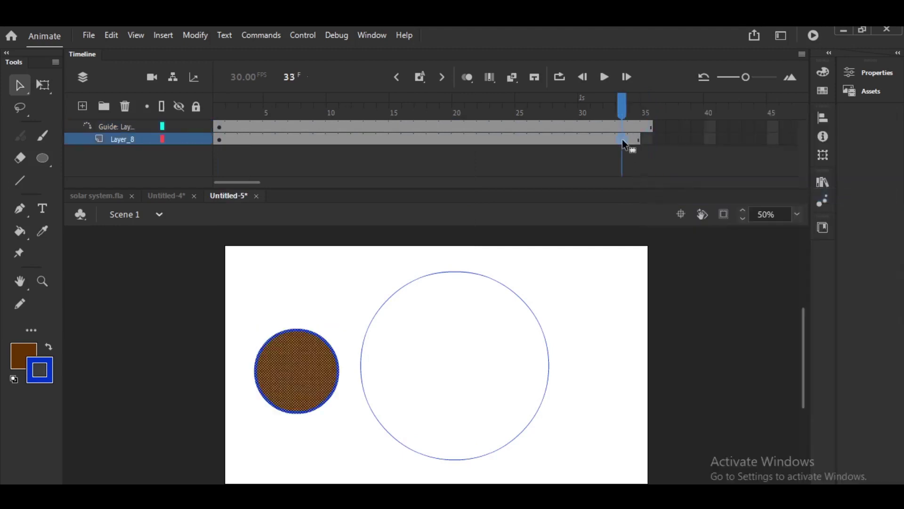
key(F5)
Step: Try to cut a small gap in the top of the circular guide path at frame 33
click(455, 266)
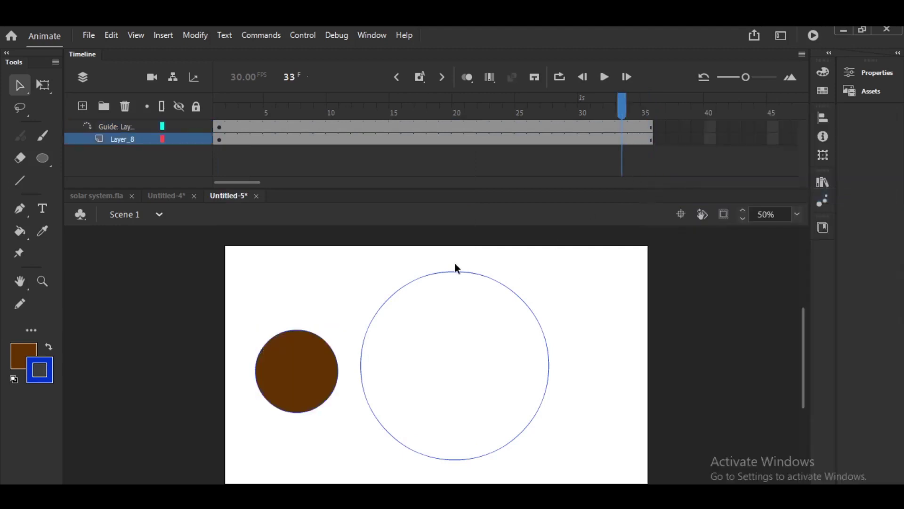
click(454, 272)
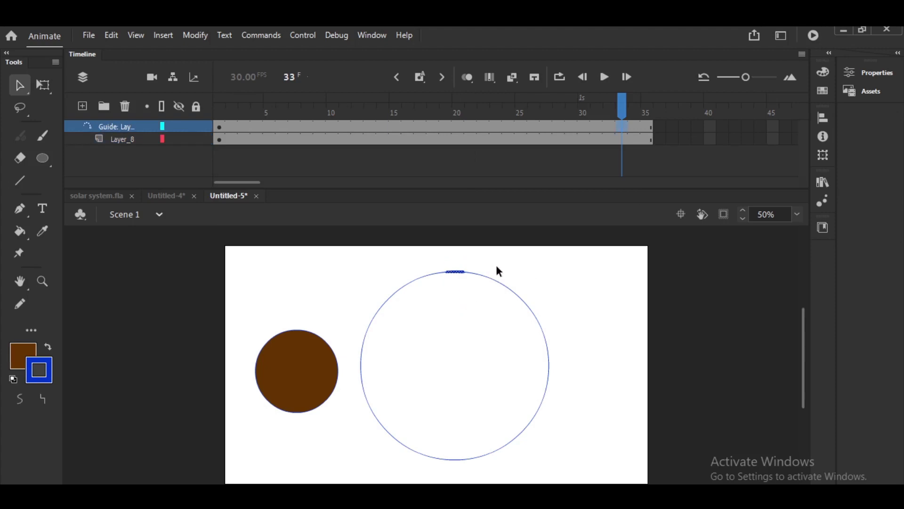
key(Delete)
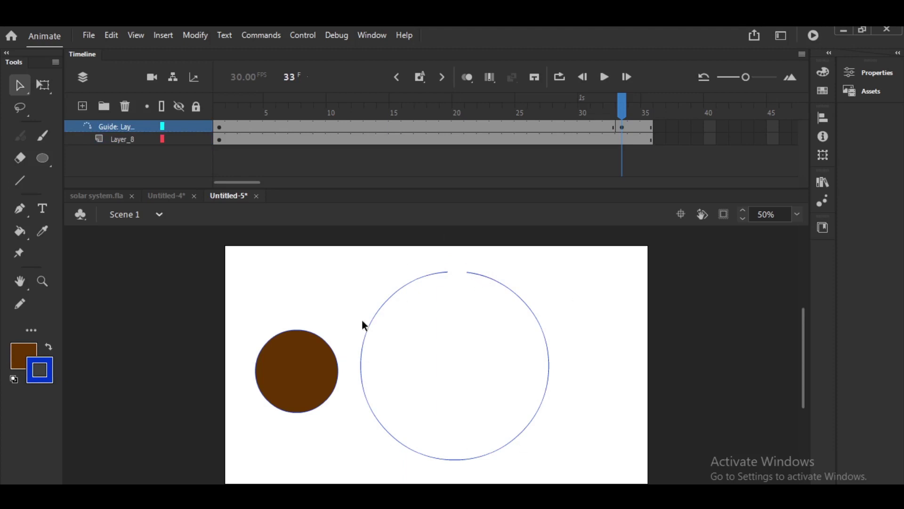
key(ctrl+z)
key(ctrl+z)
Step: At frame 1, delete a short segment at the top of the circular guide path to open it
key(shift+comma)
drag(440, 254, 476, 305)
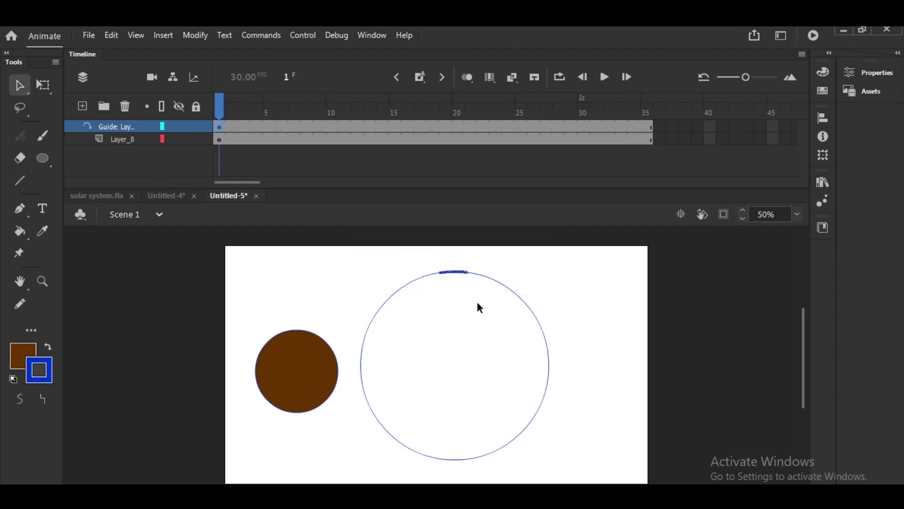
key(Delete)
Step: Create a classic tween on the brown circle's layer and add a keyframe at frame 35
click(307, 140)
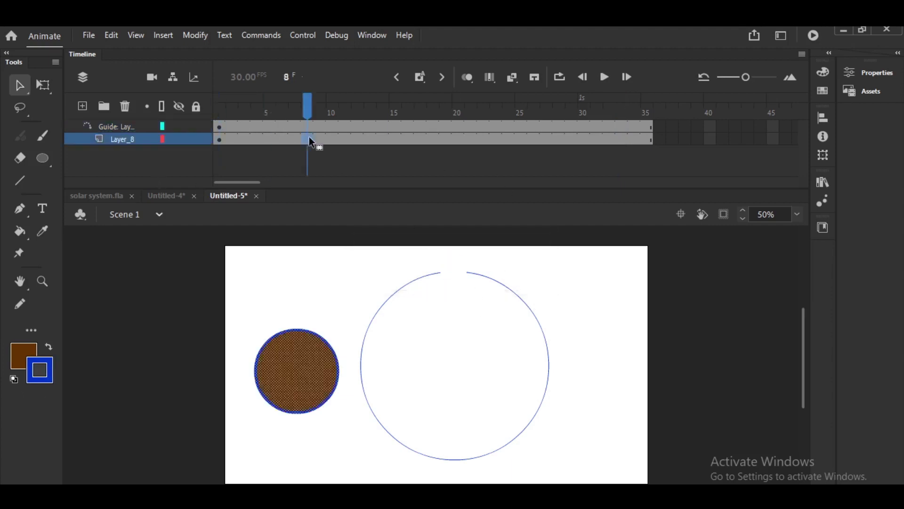
right_click(309, 139)
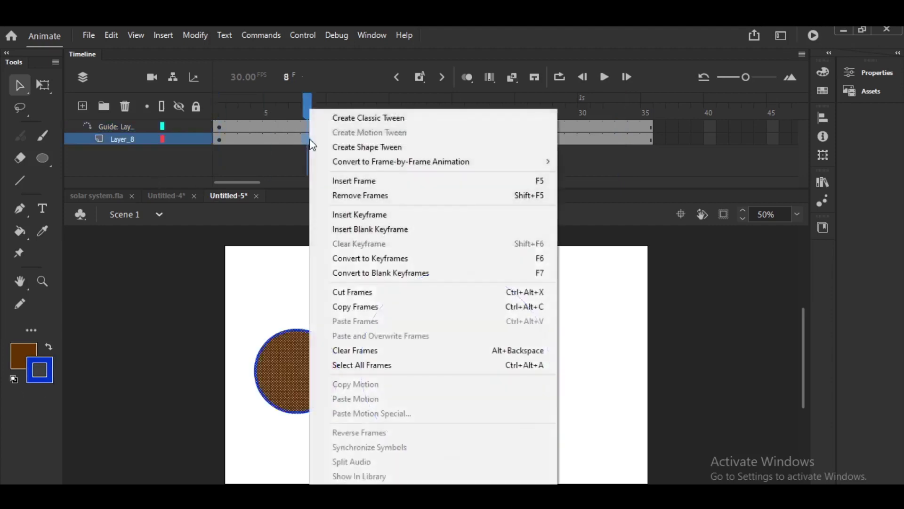
click(363, 117)
click(650, 139)
key(F6)
Step: Scale the brown circle proportionally to under half its size at frame 35, and match that size at frame 1
key(q)
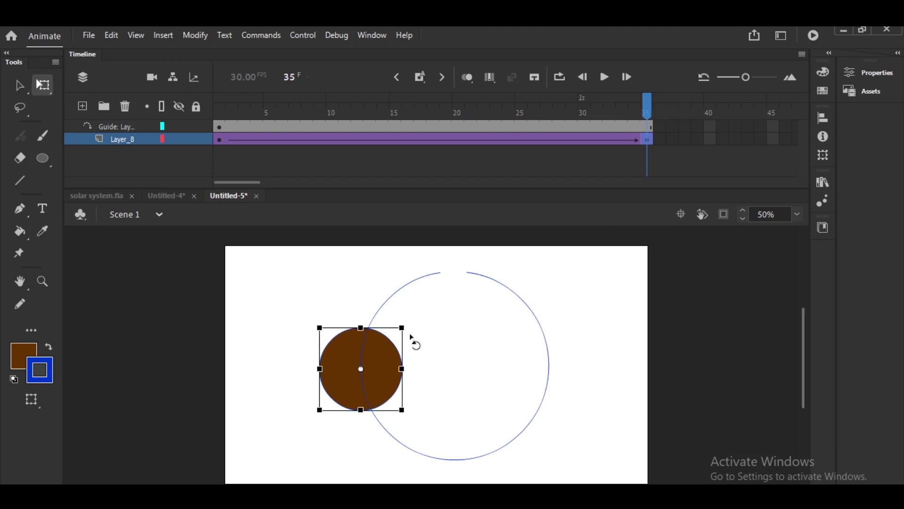
drag(402, 327, 394, 347)
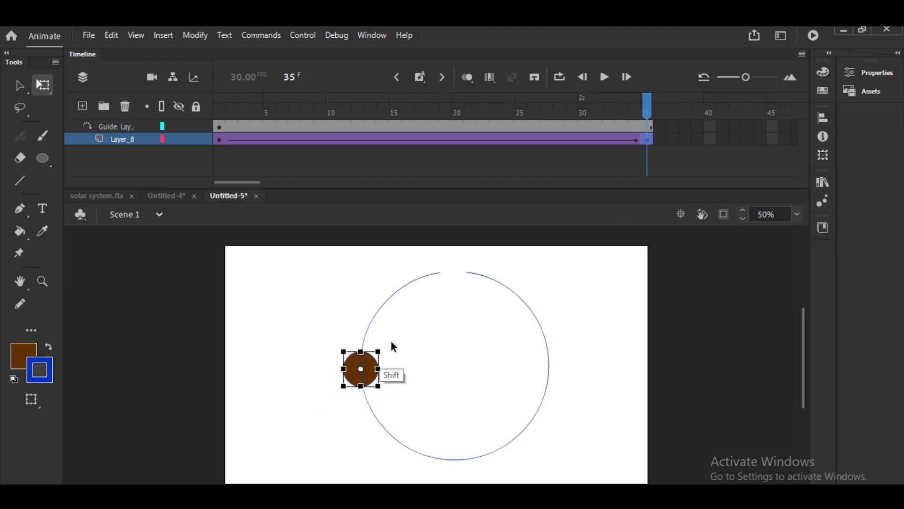
key(v)
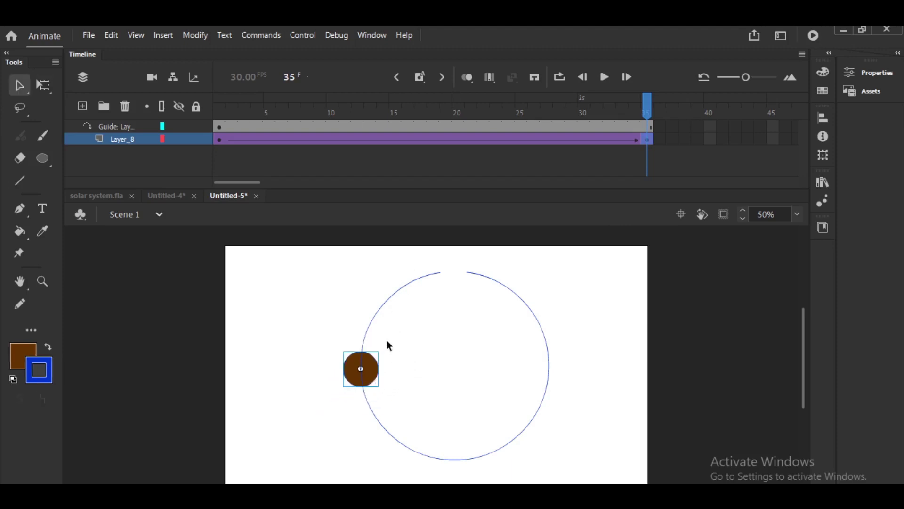
key(shift+comma)
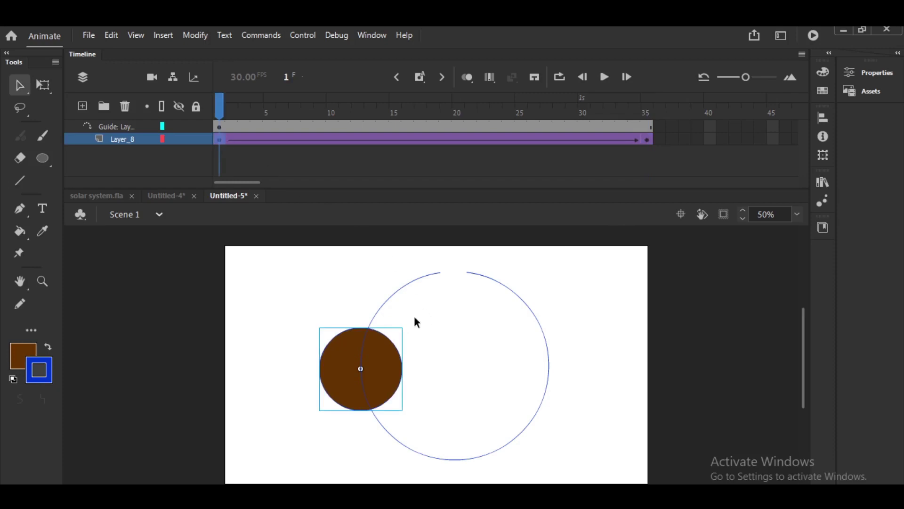
key(q)
drag(402, 327, 393, 338)
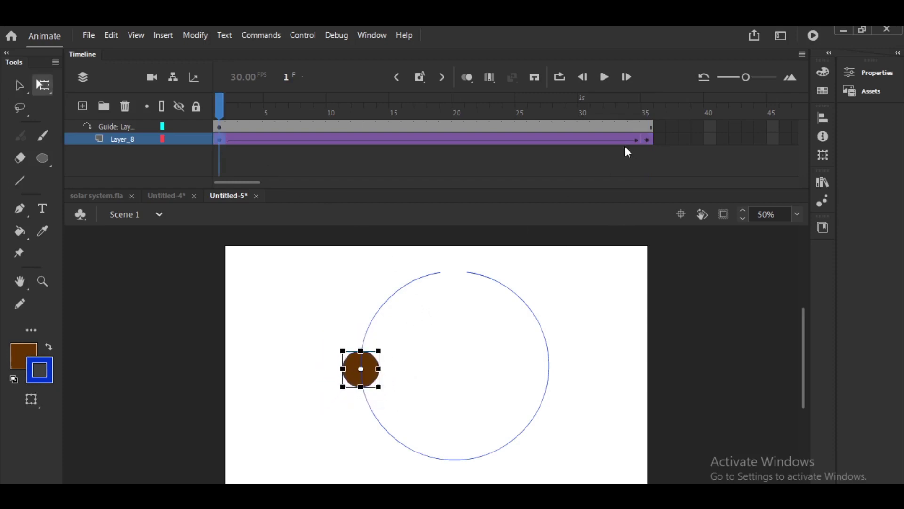
Step: Position the brown circle on one end of the open guide path at frame 1 and the other end at frame 35, and play it
click(647, 139)
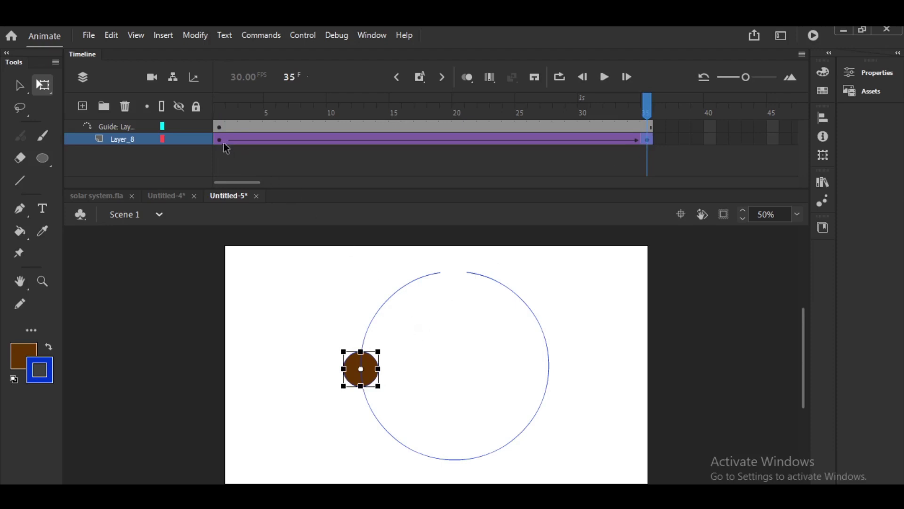
click(220, 139)
key(v)
drag(377, 381, 405, 296)
click(646, 139)
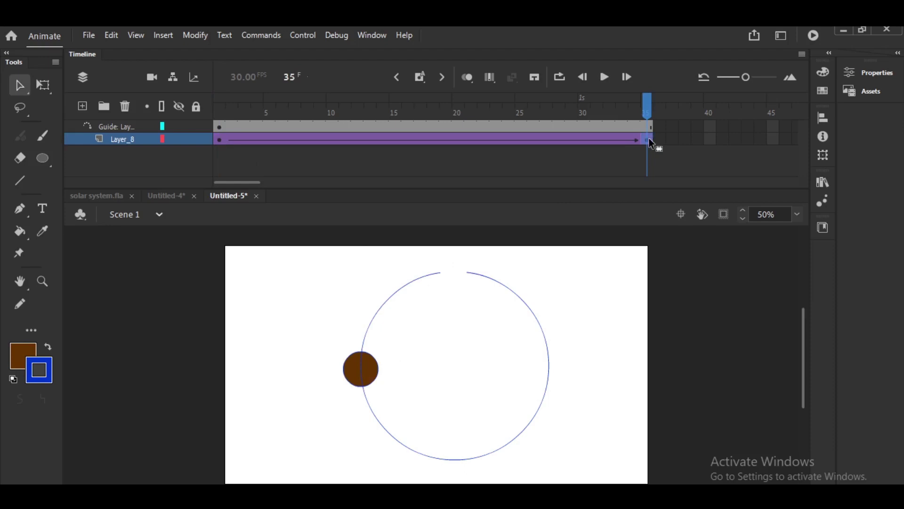
mouse_move(374, 363)
mouse_down()
mouse_move(389, 379)
mouse_move(538, 431)
mouse_move(550, 339)
mouse_up()
key(Return)
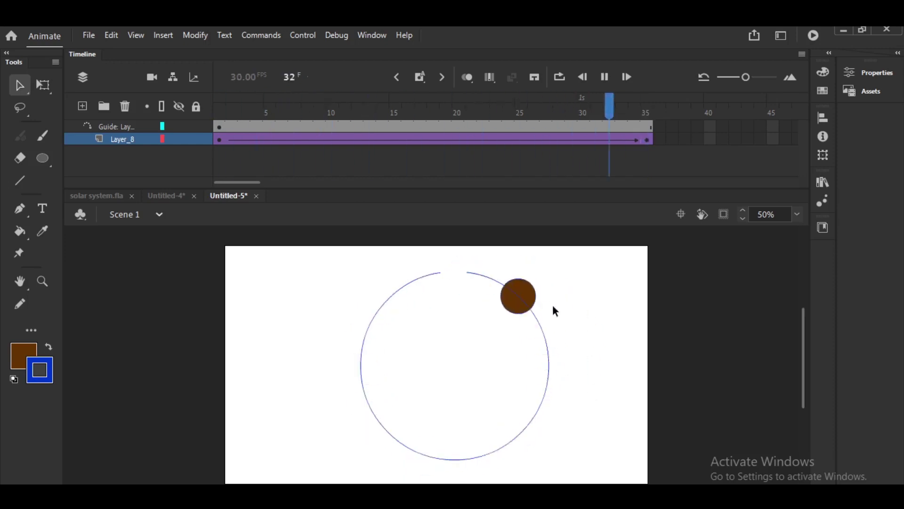
key(Return)
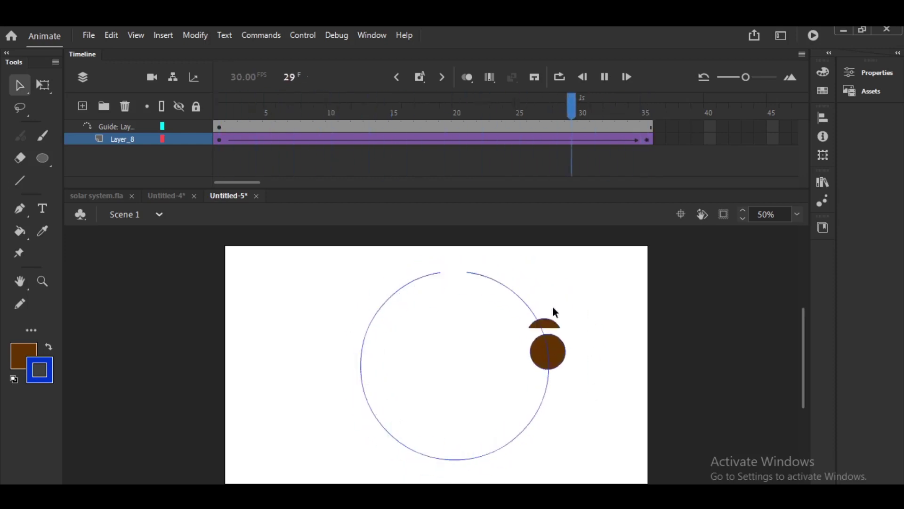
Step: Try flattening and widening the circular guide path into an ellipse at frame 15, and undo both changes
click(398, 128)
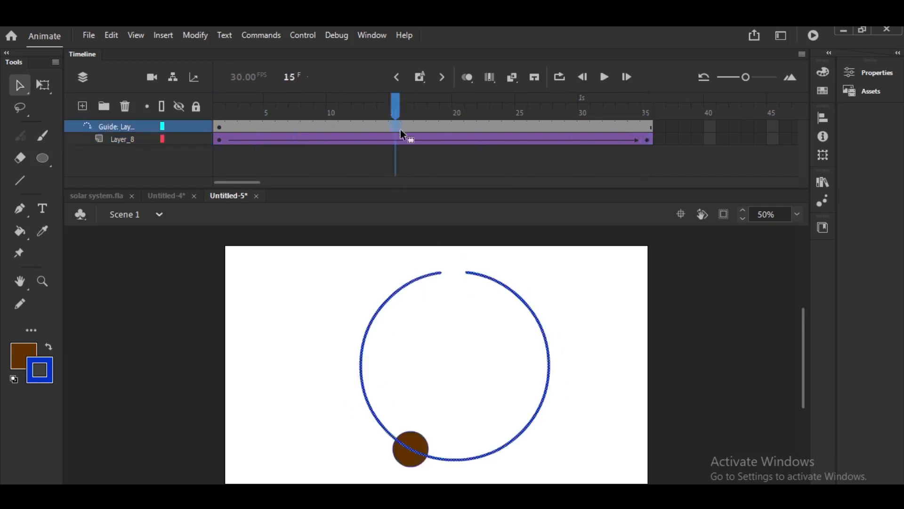
key(q)
drag(455, 458, 459, 413)
drag(554, 369, 584, 366)
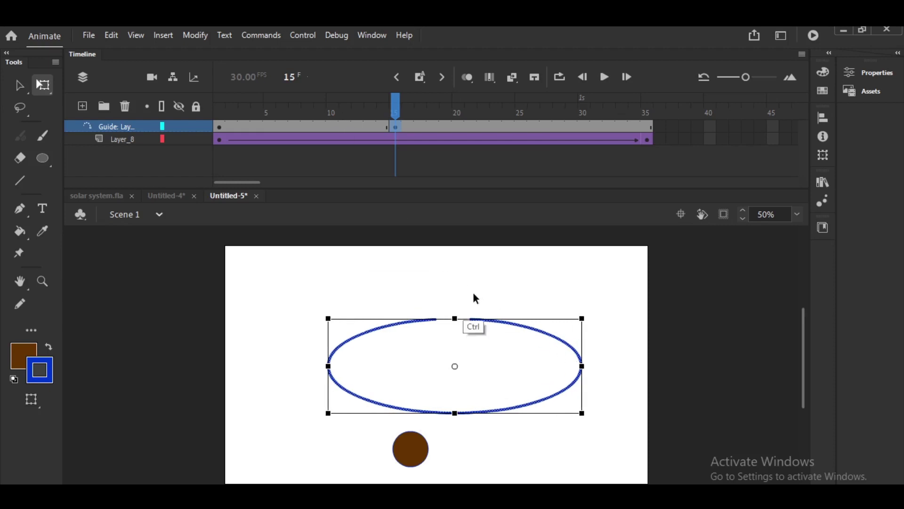
key(ctrl+z)
key(ctrl+z)
Step: Squash the circular guide path vertically into an ellipse at frame 1, and play the animation
click(219, 129)
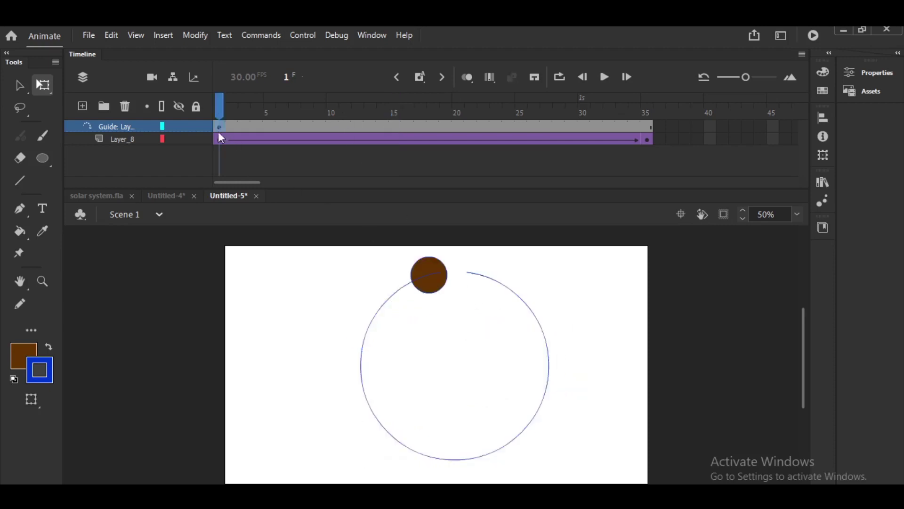
drag(456, 459, 459, 432)
key(v)
click(488, 310)
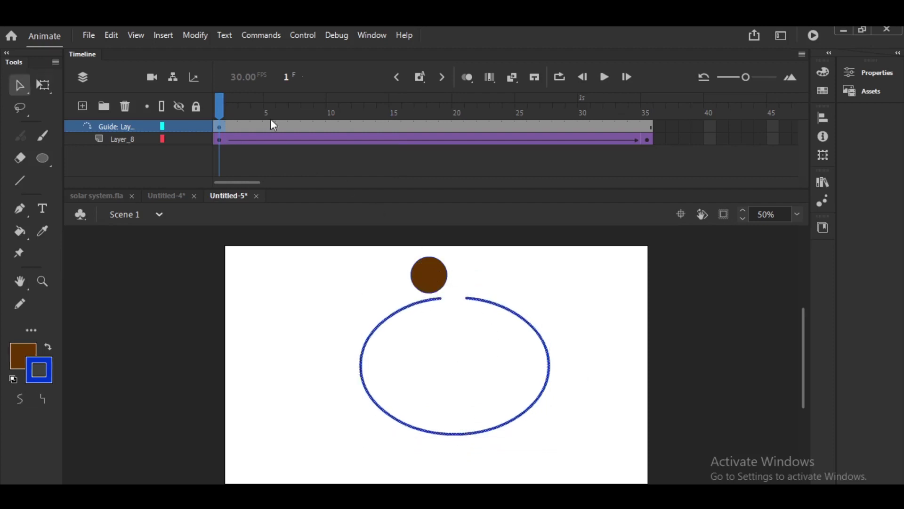
drag(259, 111, 219, 111)
key(Return)
key(Return)
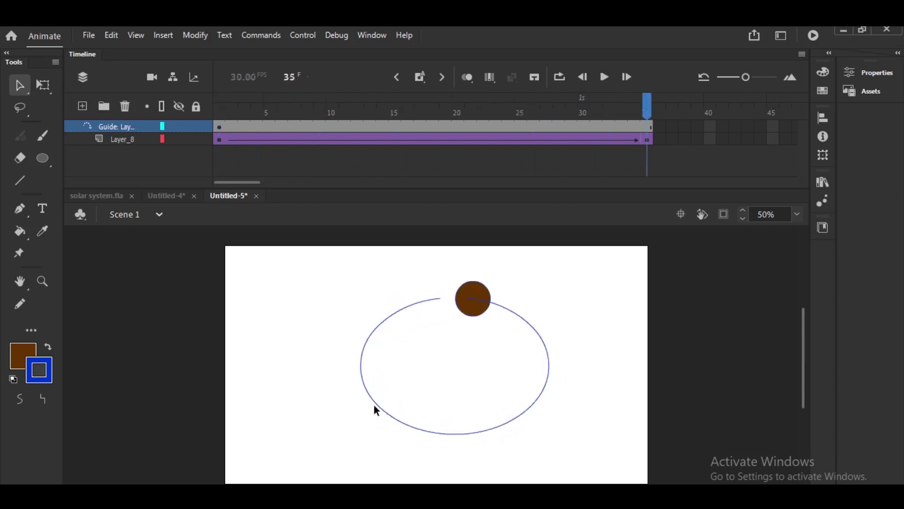
Step: Add a keyframe at frame 17 on the circle's layer, enlarge the circle proportionally to over twice its size, and play the animation
click(422, 140)
key(F6)
key(q)
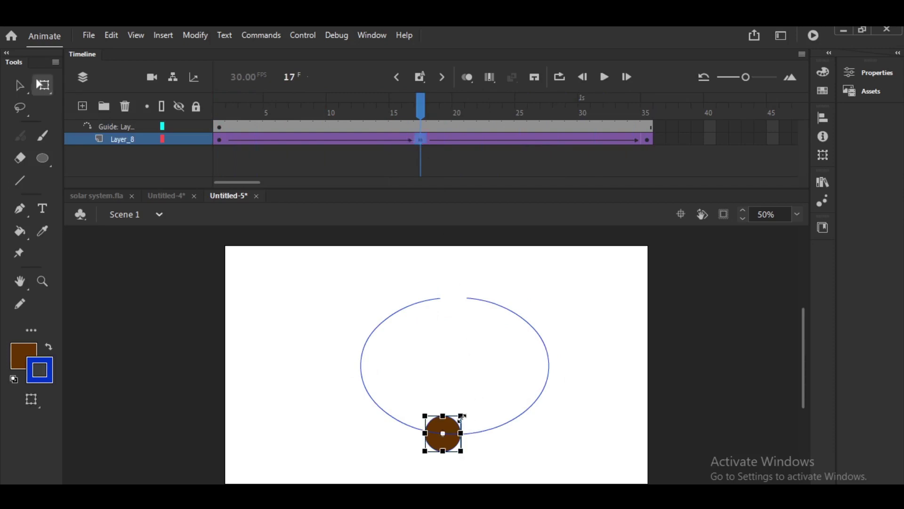
drag(461, 416, 490, 384)
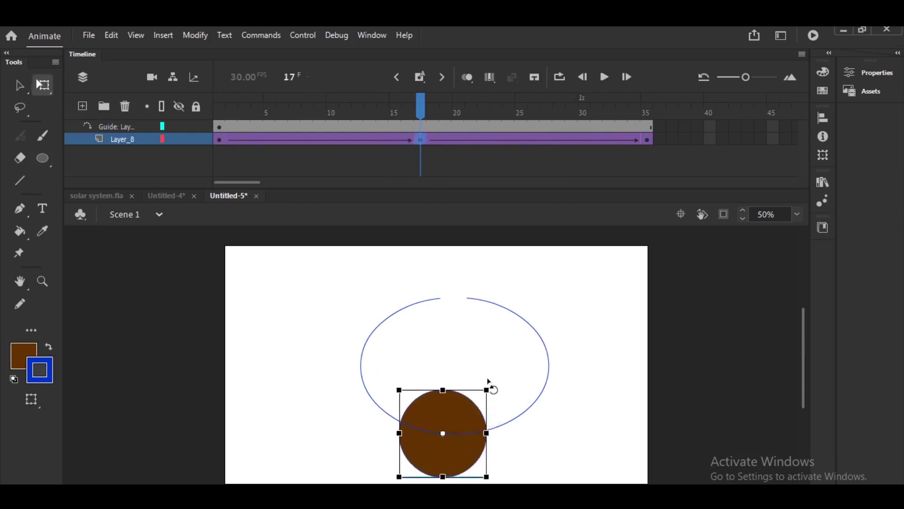
key(Return)
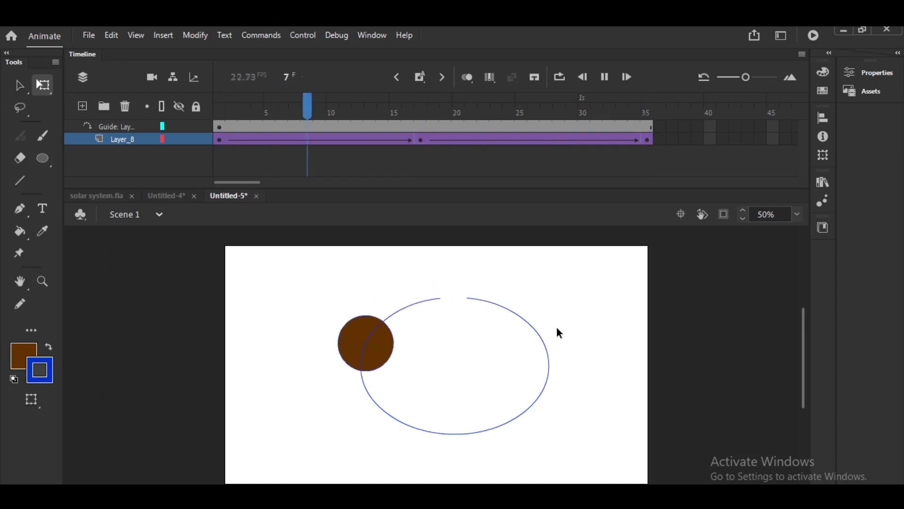
Step: Shrink the brown circle proportionally to about three-quarters of its size at frame 35, and test the movie
click(220, 140)
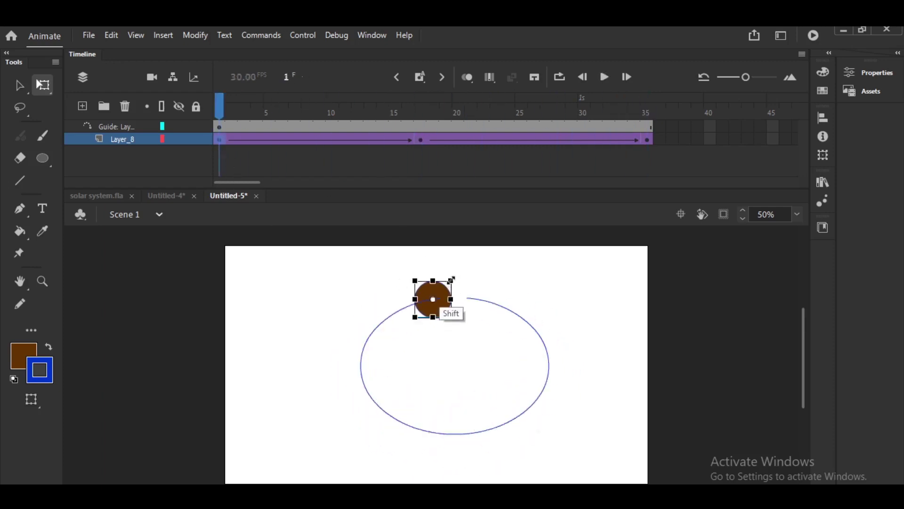
click(647, 139)
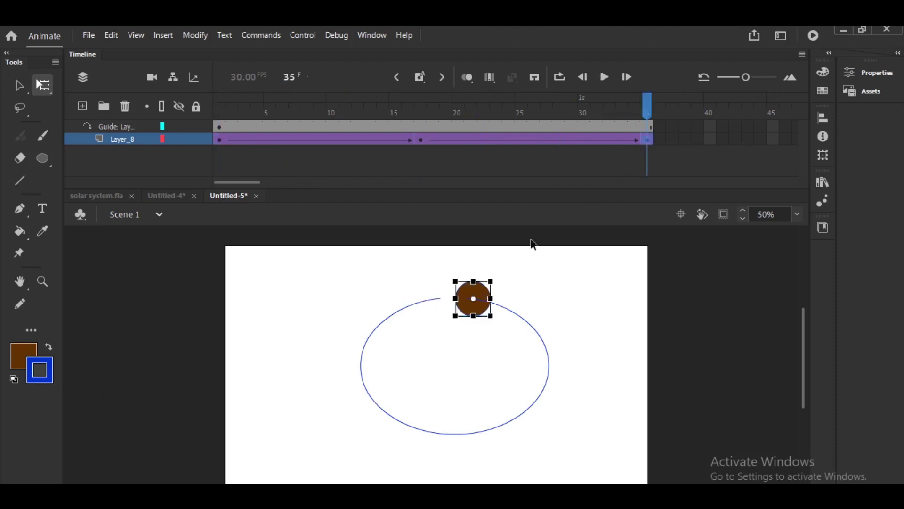
drag(490, 282, 488, 285)
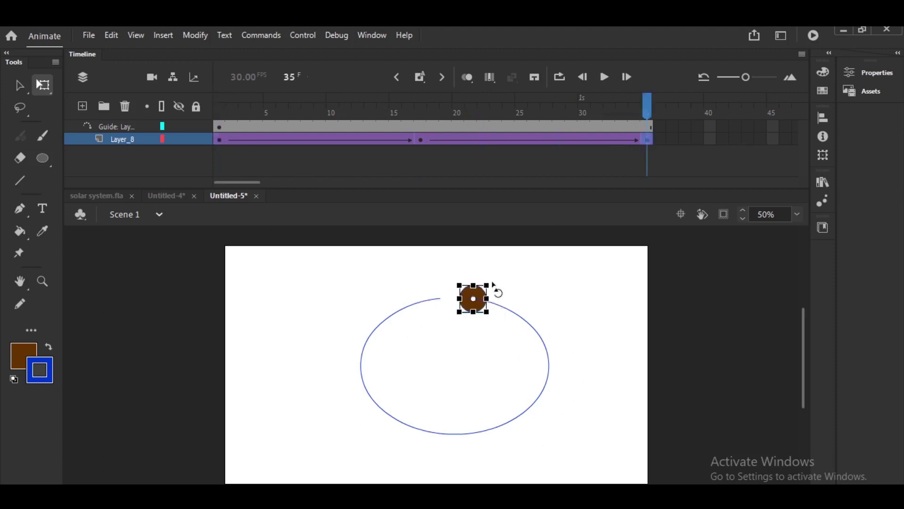
key(ctrl+Return)
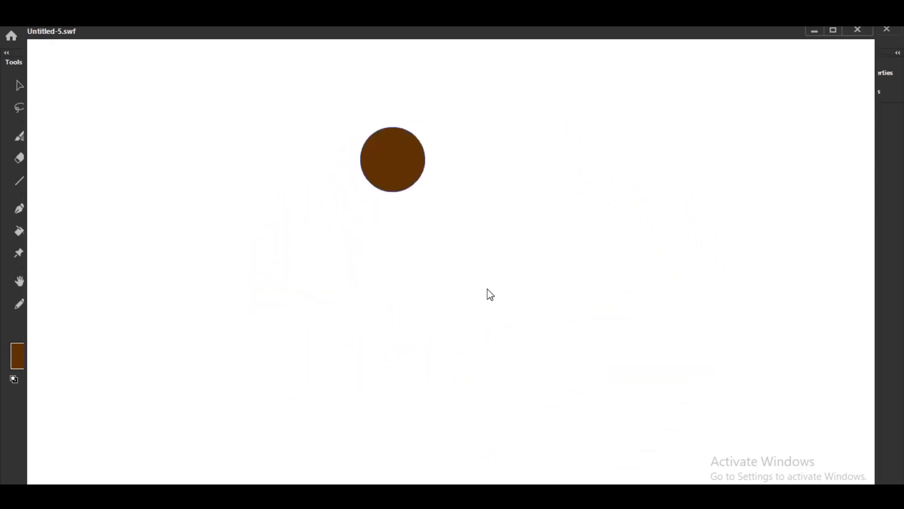
click(858, 30)
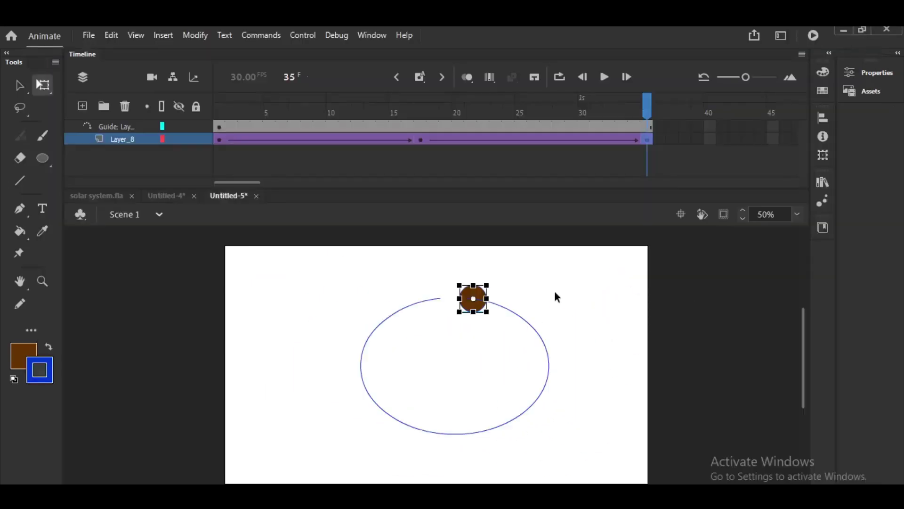
right_click(132, 140)
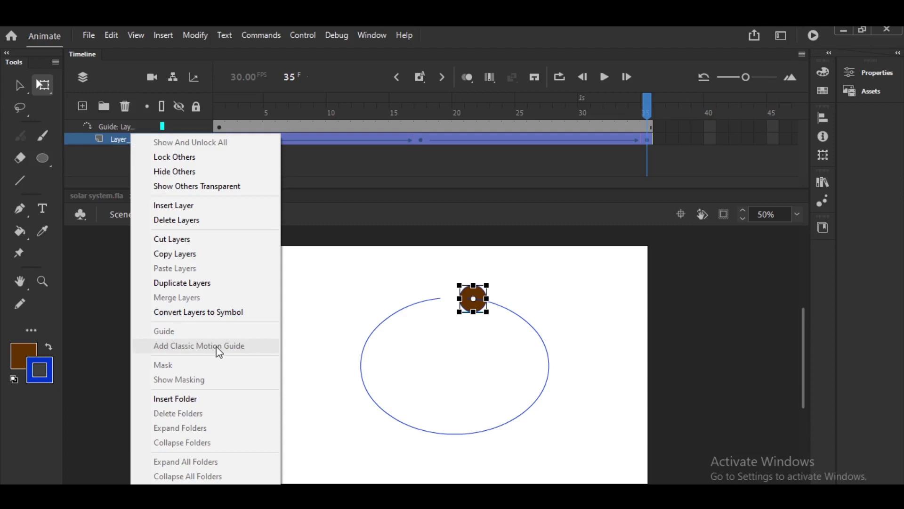
click(306, 276)
click(307, 276)
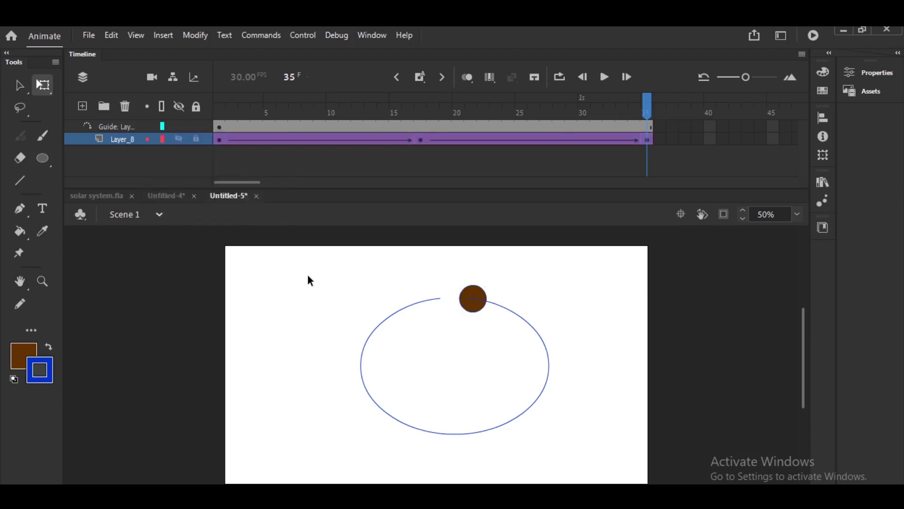
Step: Switch to the sailboat document Untitled-4, extend the boat's layer to frame 40, and add a classic motion guide to it
click(161, 197)
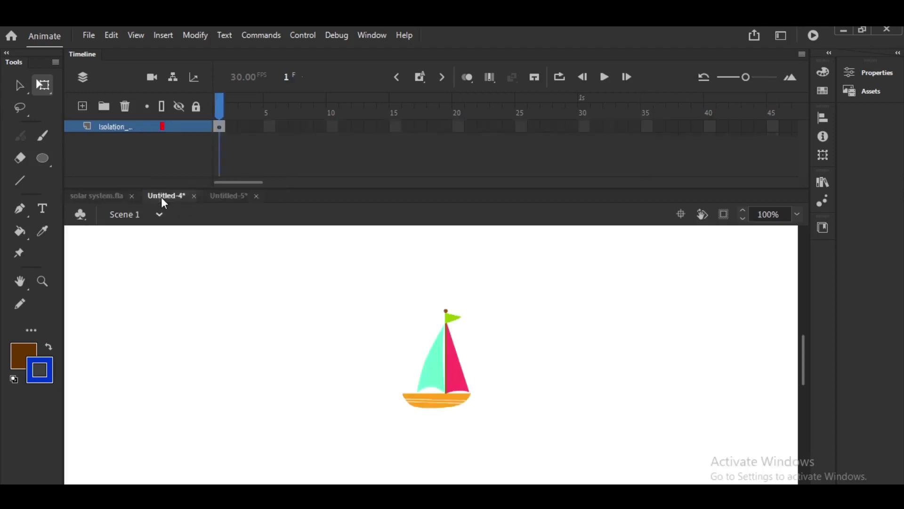
key(ctrl+minus)
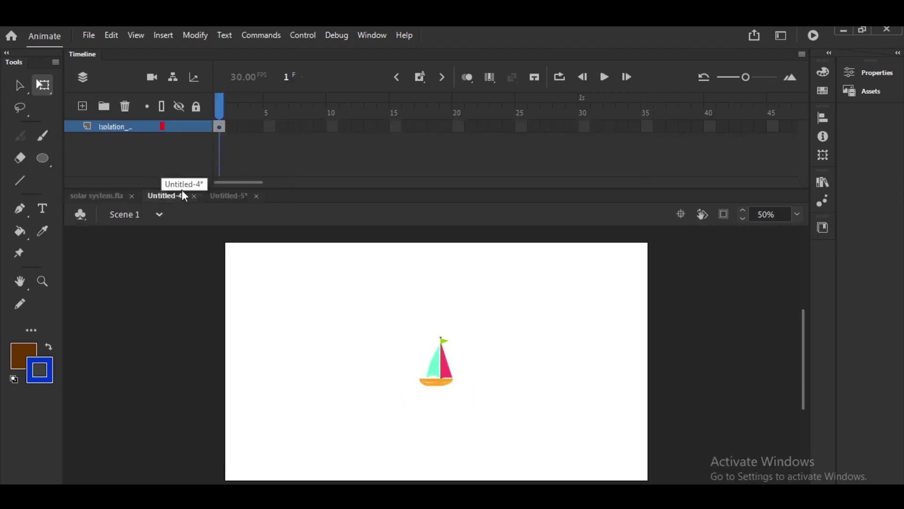
click(711, 126)
key(F5)
right_click(121, 123)
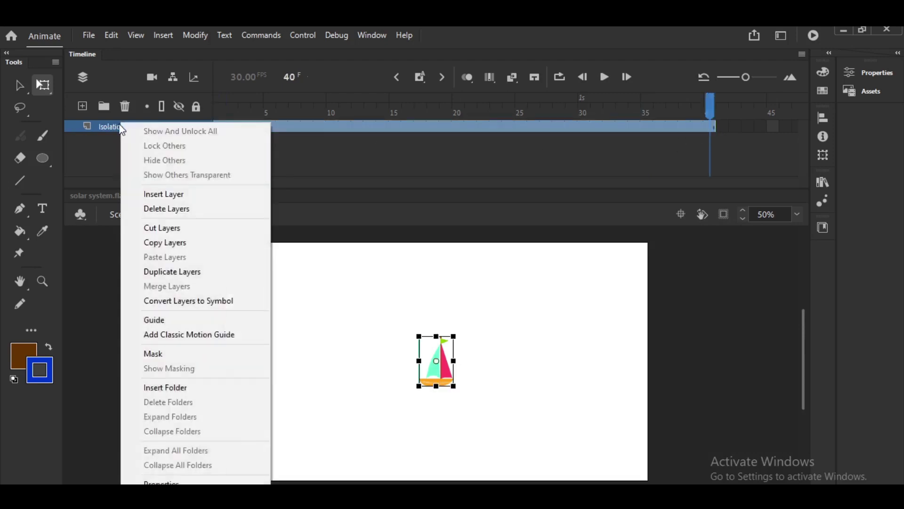
click(220, 334)
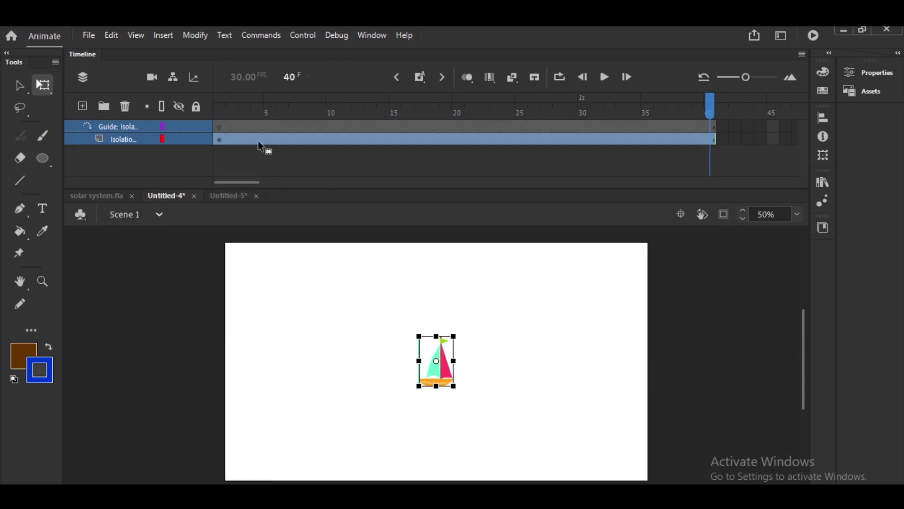
Step: On the guide layer at frame 1, draw a line across the stage past both edges and bend it into a wavy path
click(217, 126)
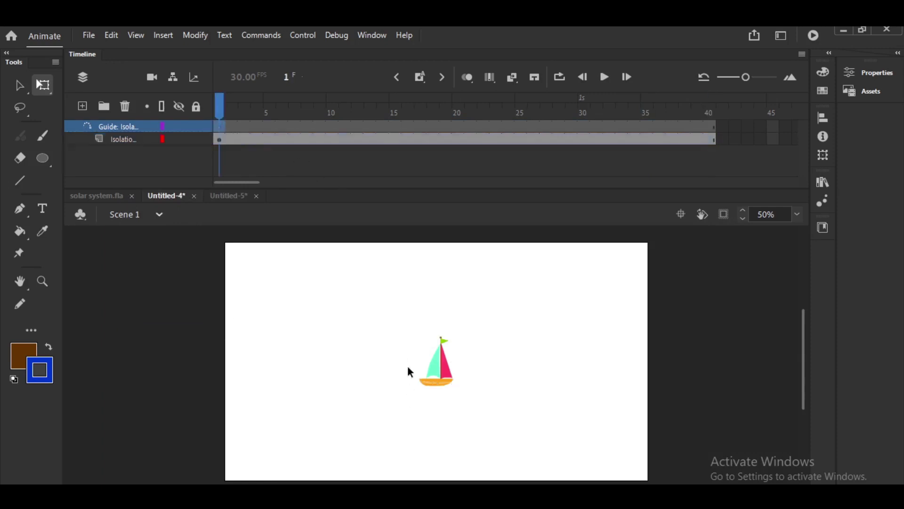
click(21, 179)
mouse_move(212, 403)
mouse_down()
mouse_move(630, 411)
mouse_move(210, 403)
mouse_up()
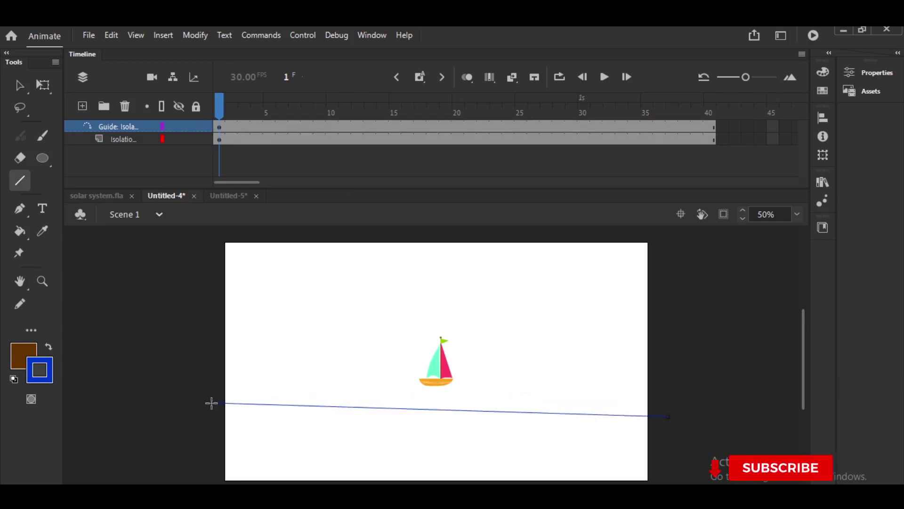
key(v)
drag(344, 407, 344, 388)
drag(418, 414, 353, 360)
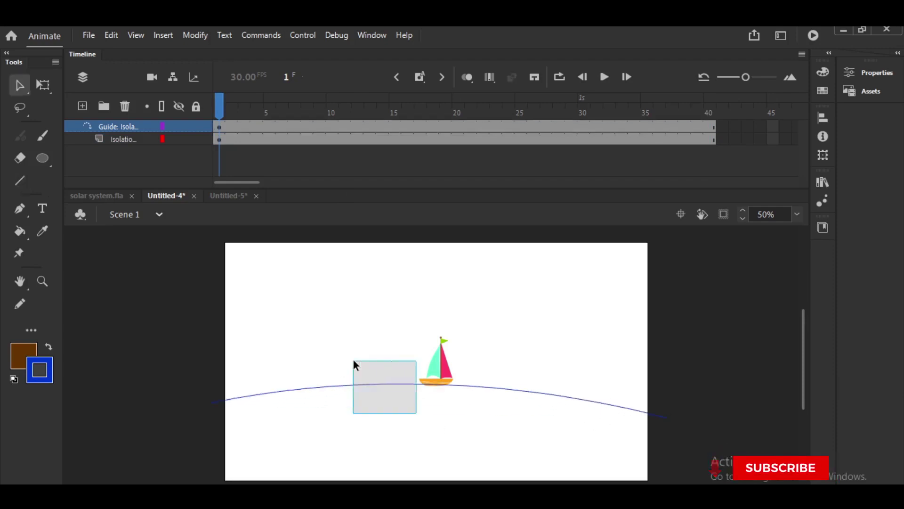
drag(388, 396, 388, 380)
drag(591, 406, 631, 429)
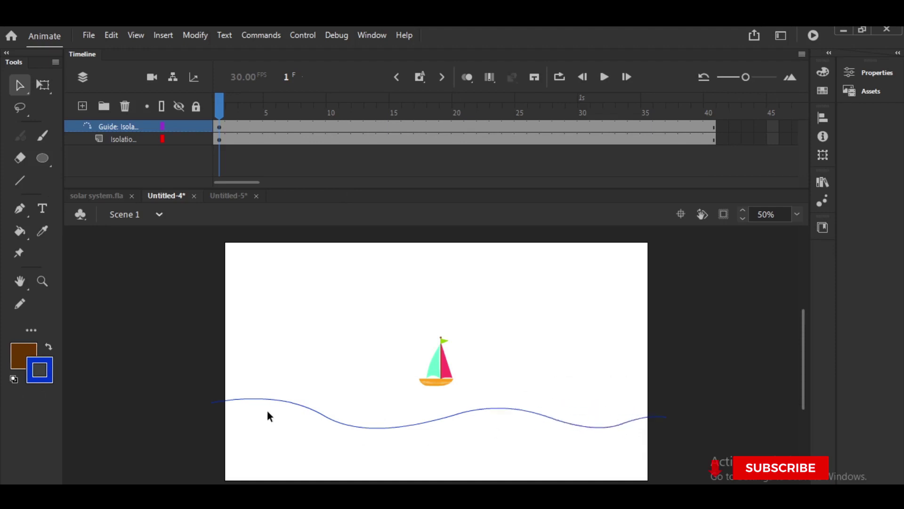
drag(217, 403, 208, 420)
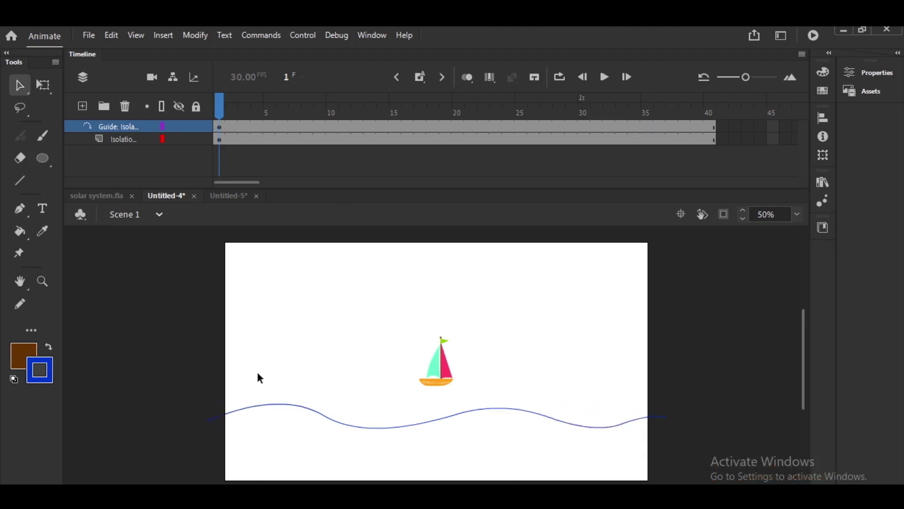
Step: Create a classic tween on the boat's layer and add a keyframe at frame 40
click(311, 139)
right_click(315, 144)
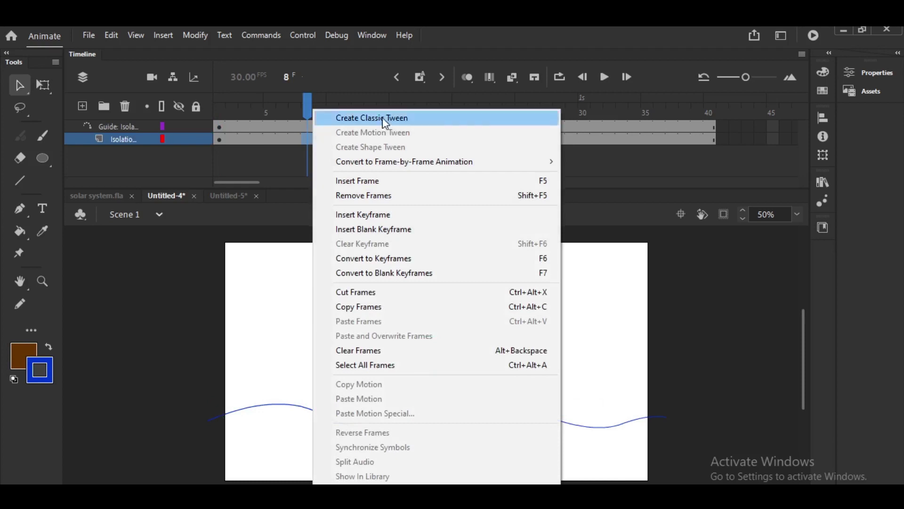
click(362, 117)
click(714, 140)
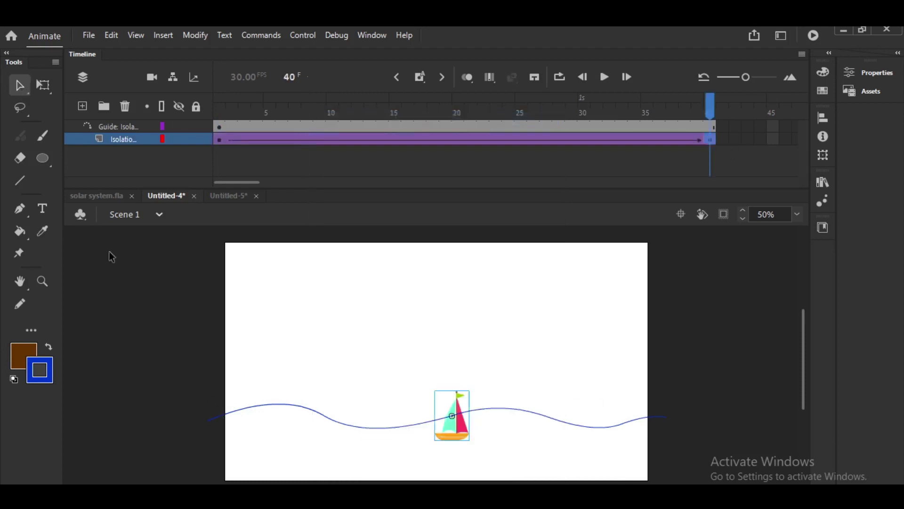
Step: Place the boat near the wavy path's right end at frame 40 and near its left end at frame 1, and play the animation
drag(451, 434, 645, 442)
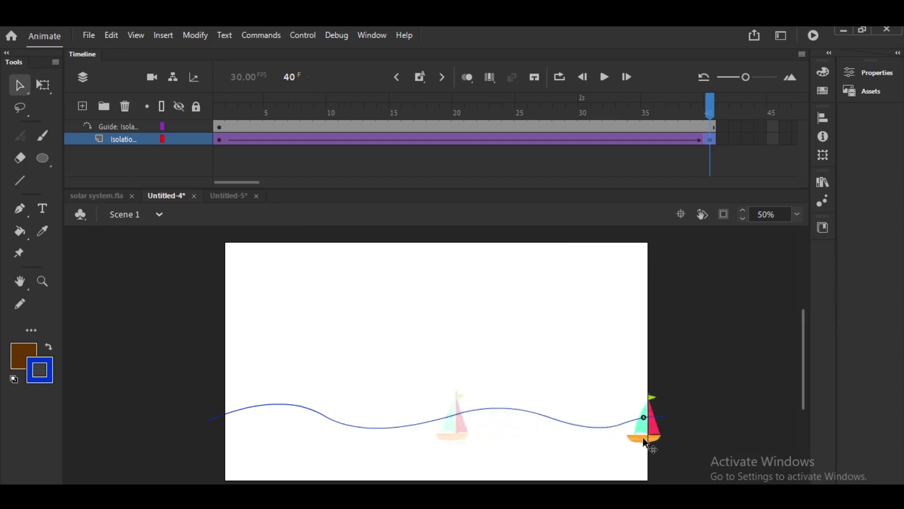
click(218, 140)
drag(457, 424, 241, 417)
key(Return)
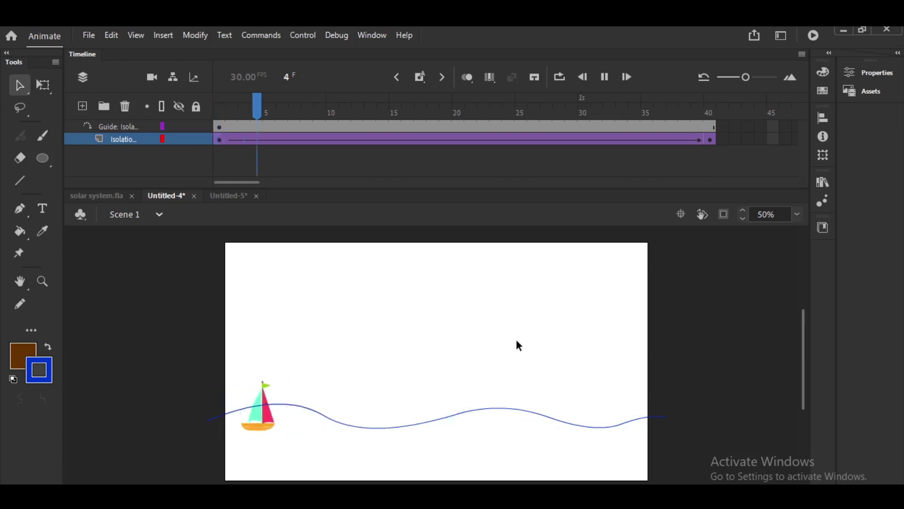
Step: Turn on Orient to path for the boat's classic tween, and test the movie
click(407, 139)
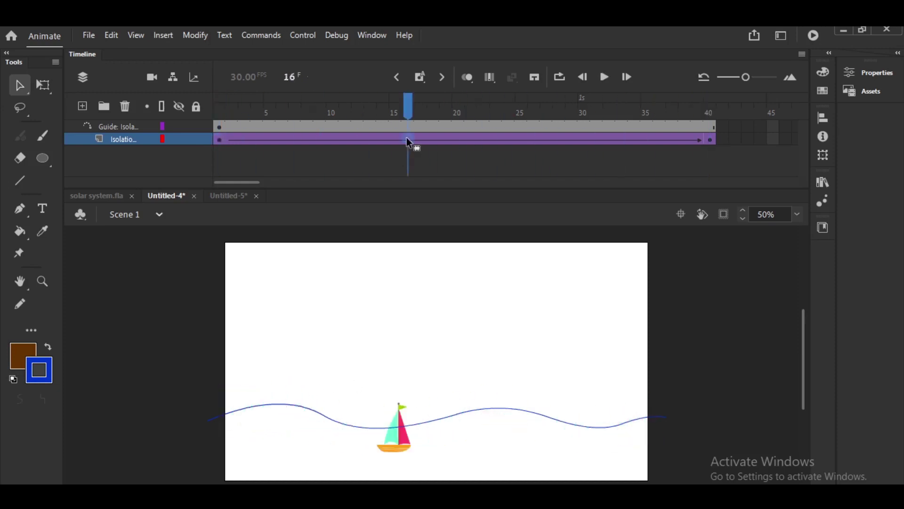
click(877, 75)
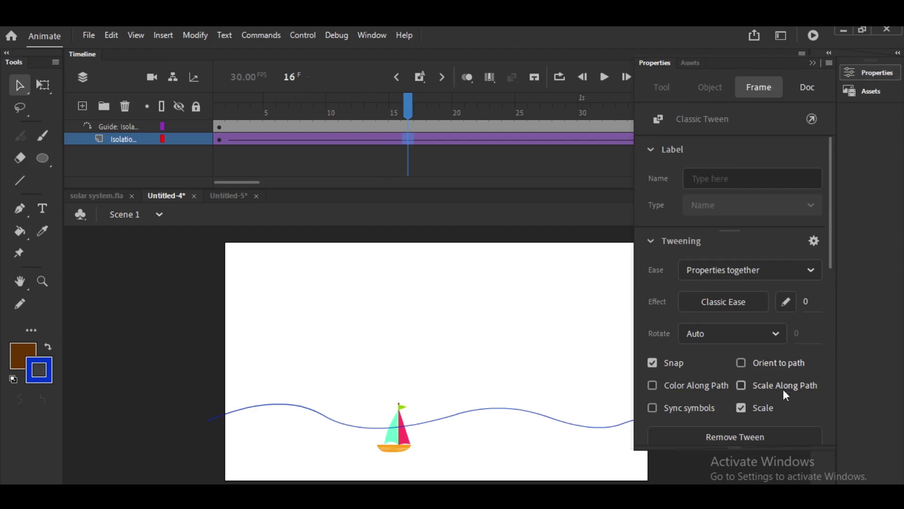
click(782, 363)
key(ctrl+Return)
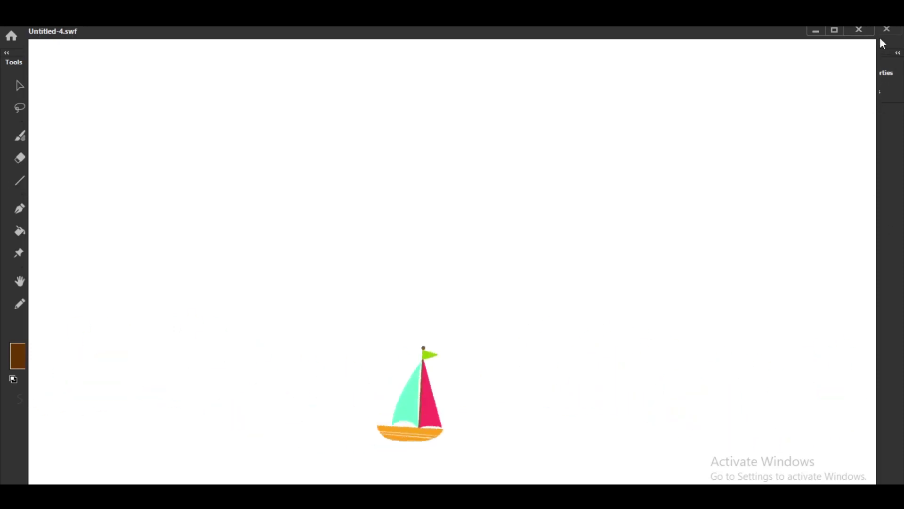
click(859, 30)
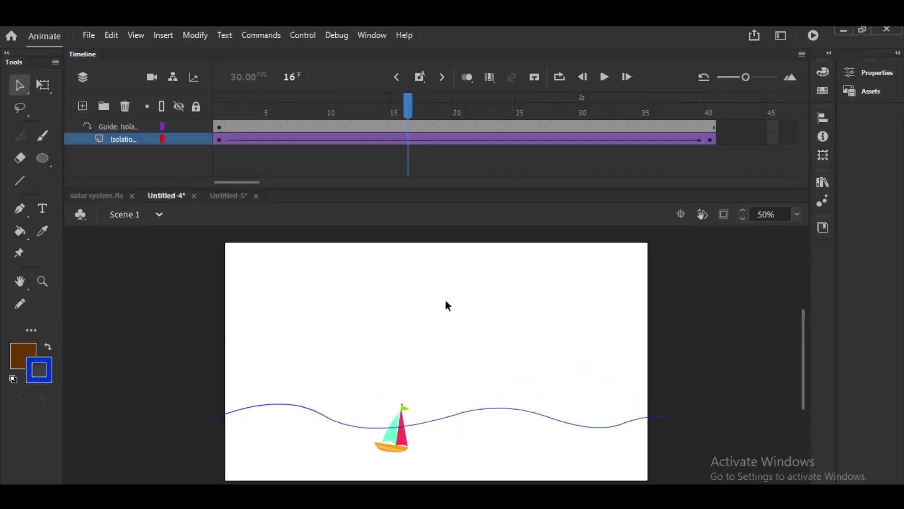